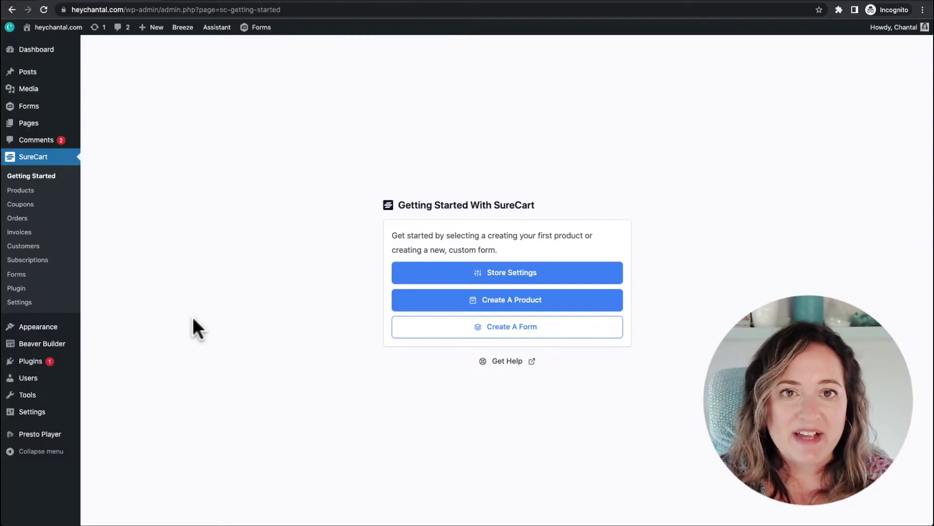
# - Review the SureCart store settings, including Design & Branding and Customer Notifications
pyautogui.click(32, 303)
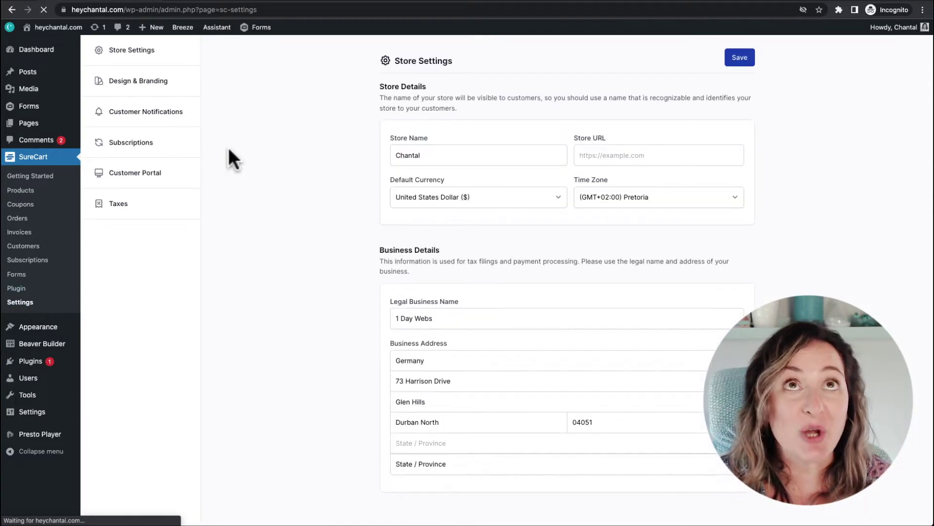
pyautogui.click(138, 83)
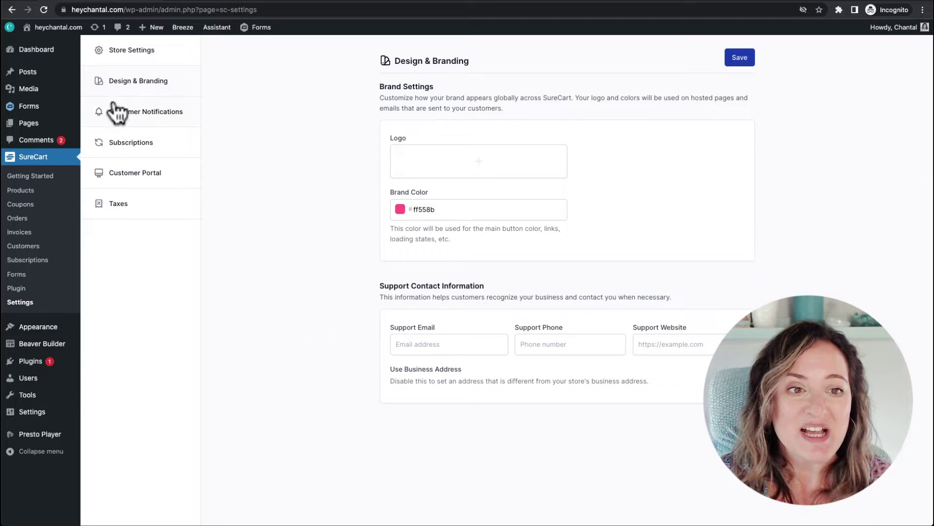
pyautogui.click(134, 119)
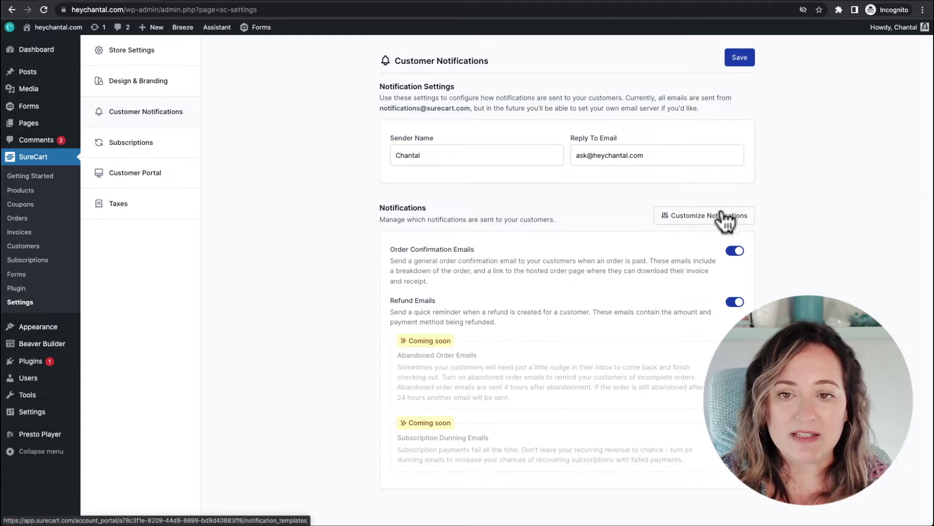
# - Open the Order Confirmation notification template and preview its email, checking the message paragraph
pyautogui.click(698, 216)
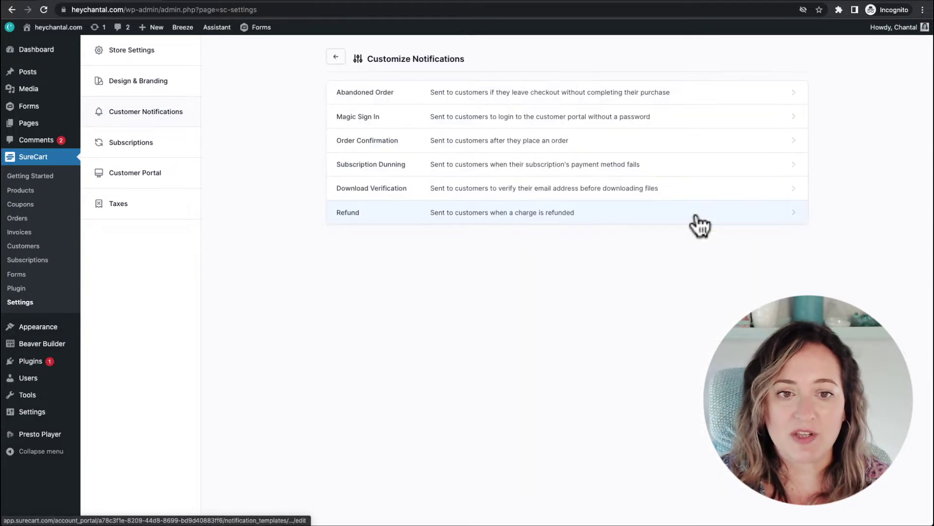
pyautogui.click(355, 147)
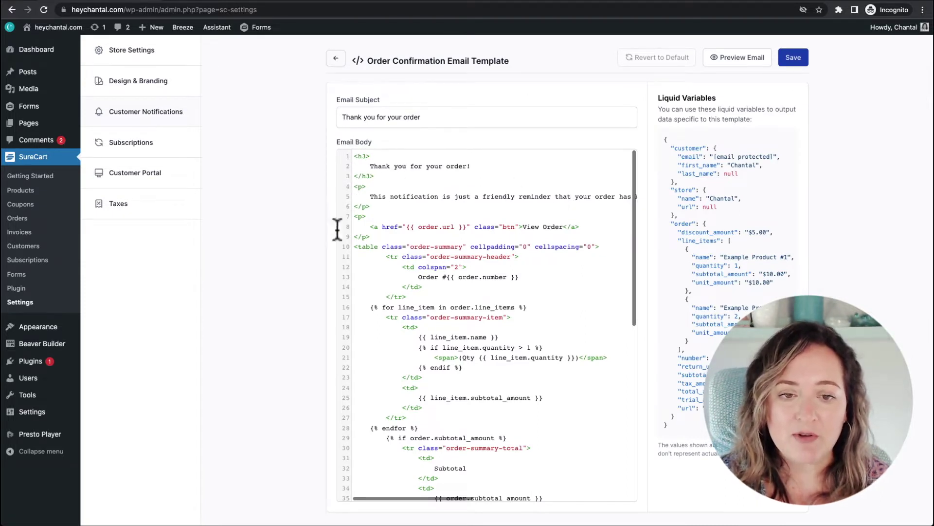
pyautogui.click(744, 58)
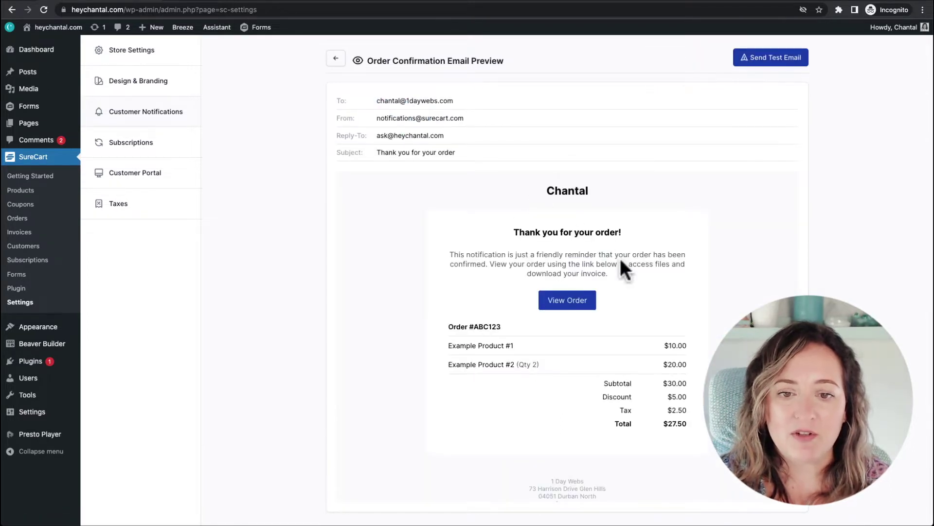
pyautogui.moveTo(448, 255); pyautogui.dragTo(623, 270)
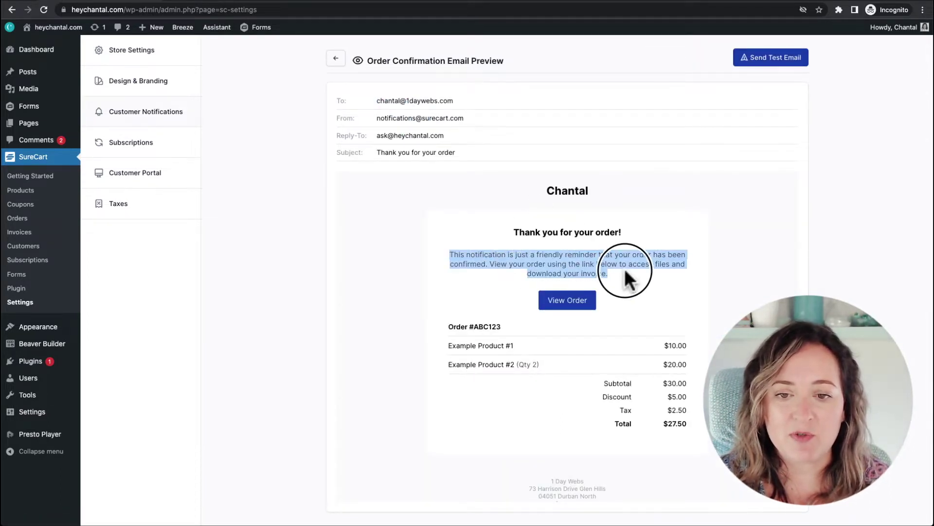
# - Examine the message paragraph in the Order Confirmation template's email body, and return to the Customer Notifications settings
pyautogui.click(335, 58)
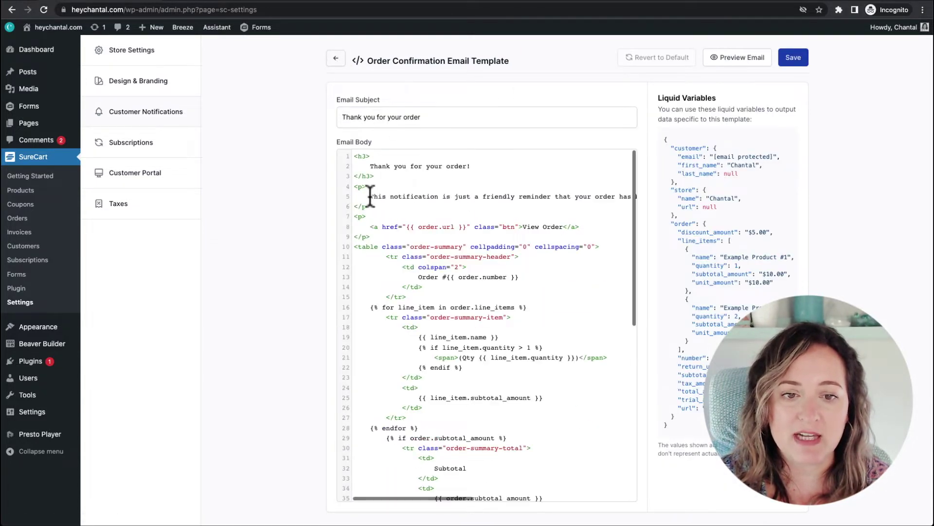
pyautogui.moveTo(370, 196); pyautogui.dragTo(604, 205)
pyautogui.click(604, 204)
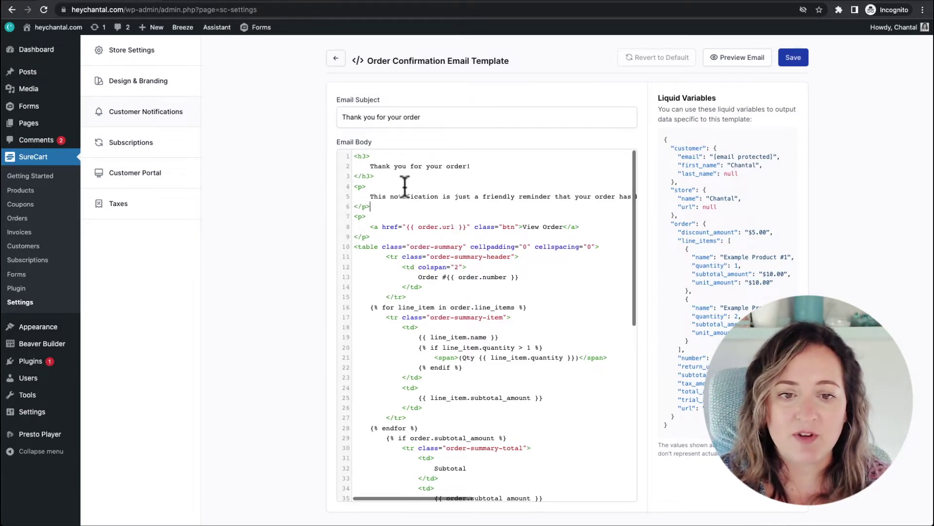
pyautogui.click(336, 59)
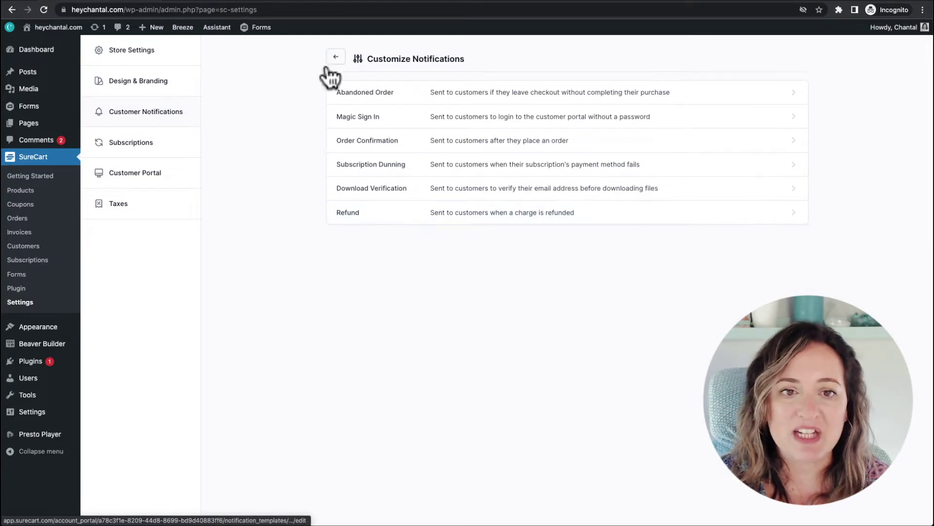
pyautogui.click(341, 58)
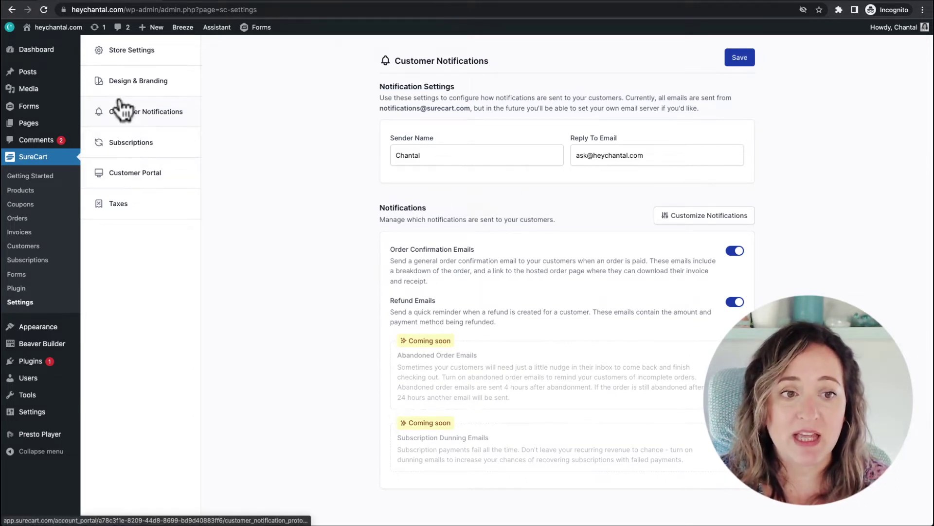
# - Review the store's Subscriptions, Customer Portal and Taxes settings
pyautogui.click(130, 145)
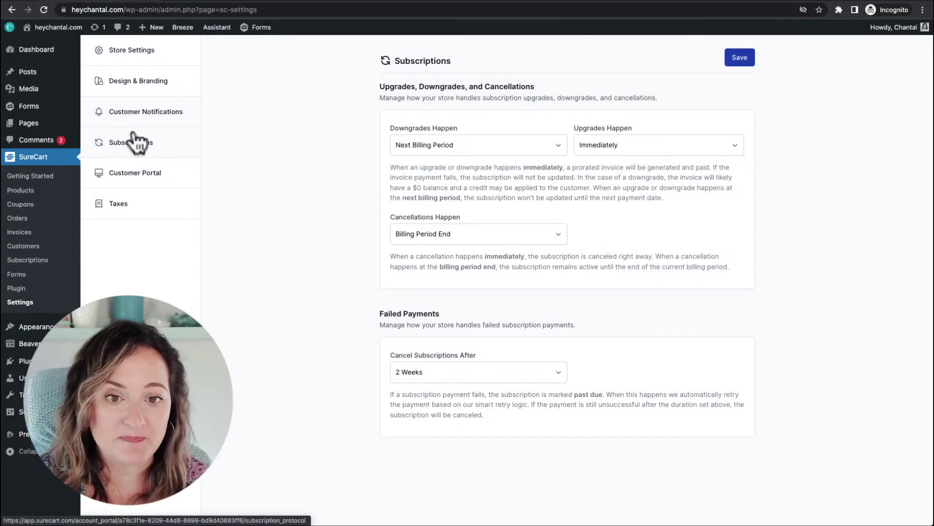
pyautogui.click(138, 180)
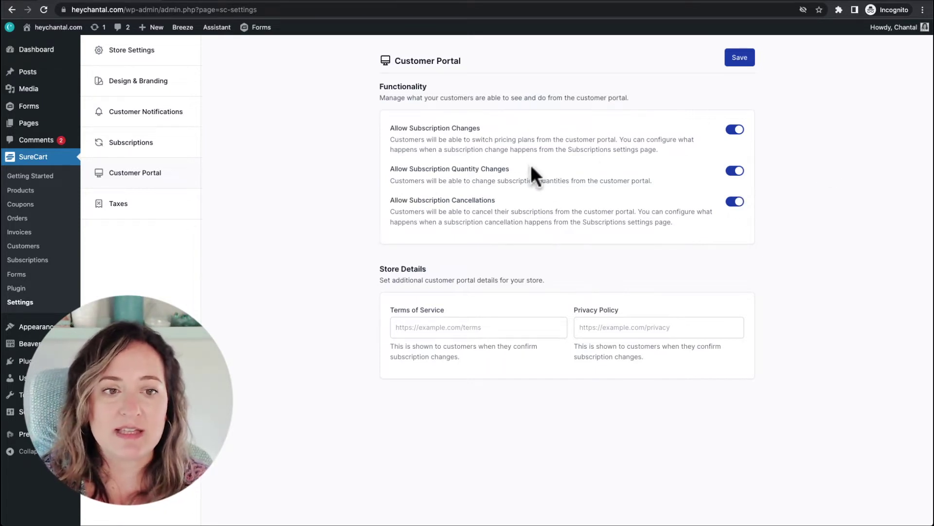
pyautogui.click(142, 215)
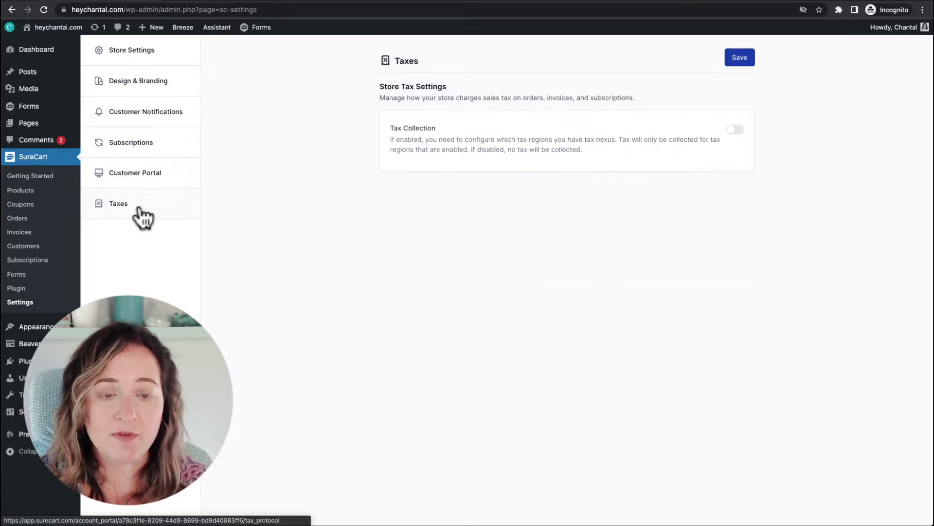
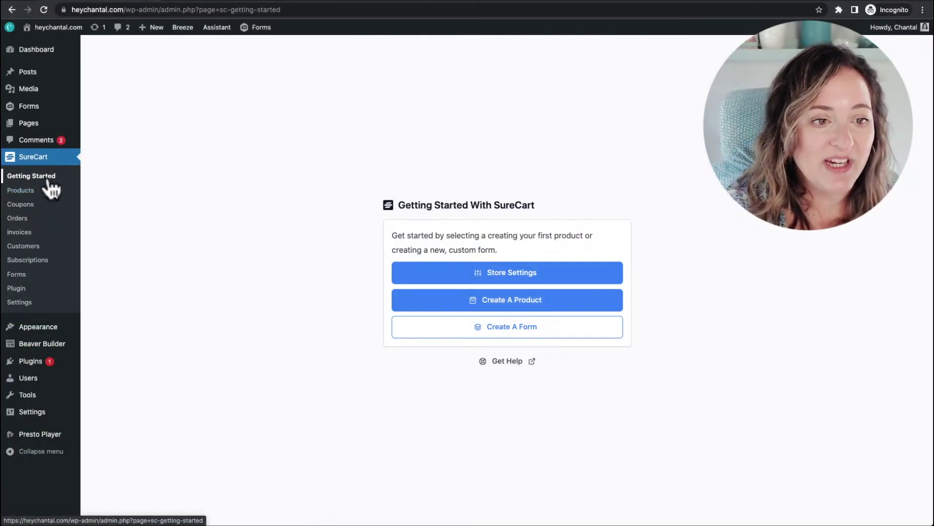
# - Start a new SureCart product named "My Amazing Product" with a price of US$97
pyautogui.click(32, 191)
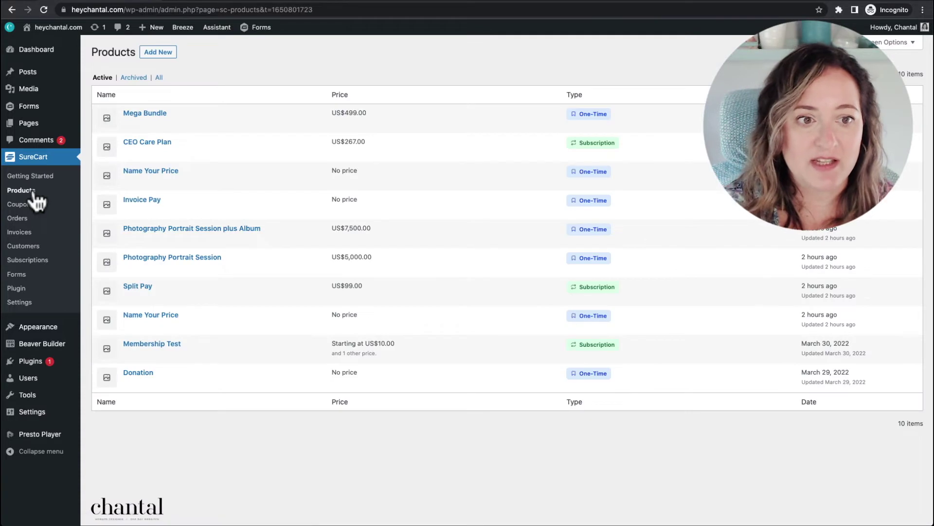
pyautogui.click(159, 53)
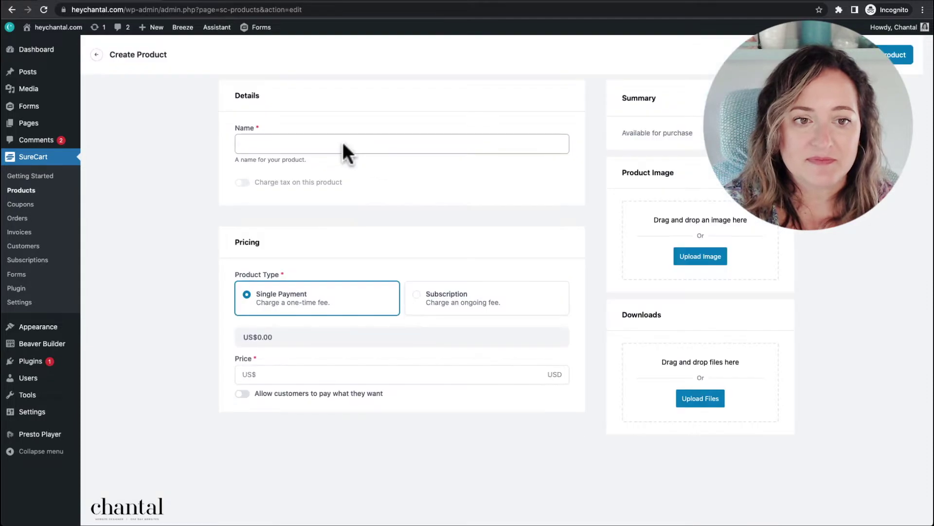
pyautogui.click(281, 142)
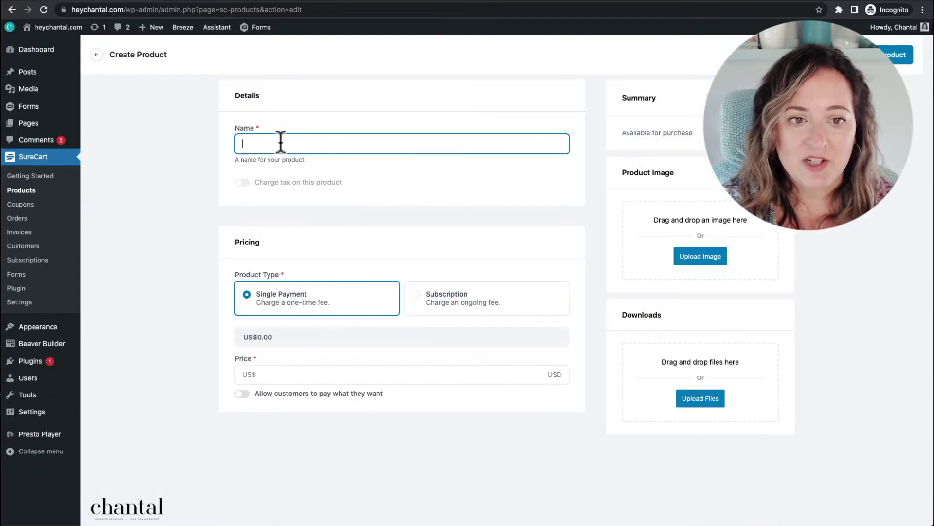
pyautogui.write('My Amazing Product')
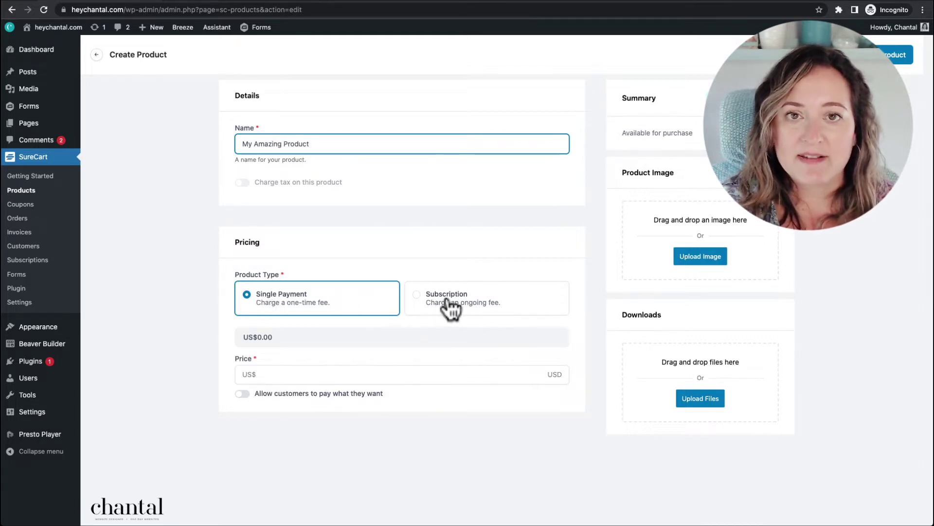
pyautogui.click(303, 375)
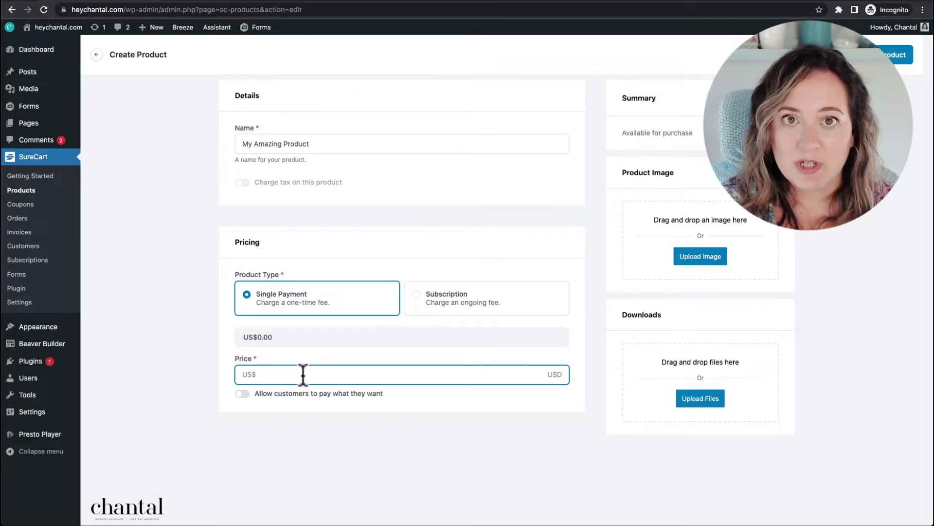
pyautogui.write('97')
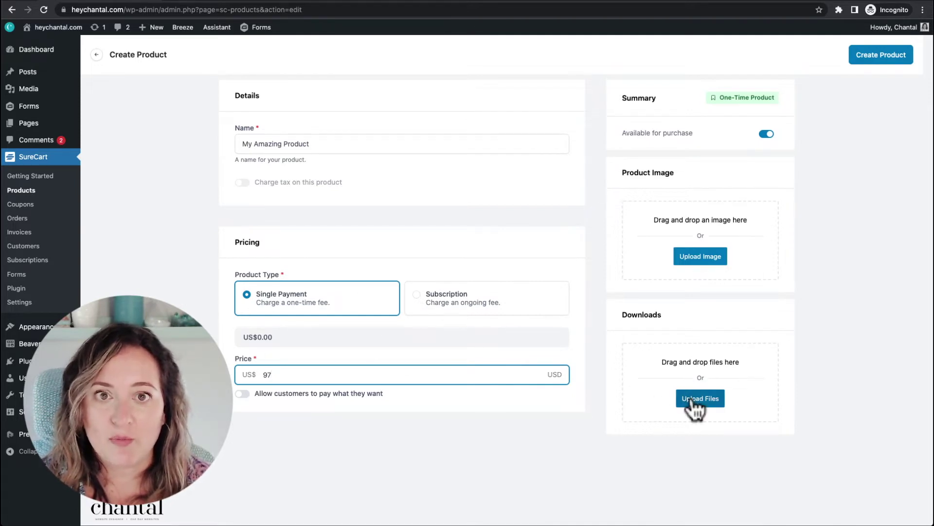
# - Change the product type to Subscription and check the repeat payment interval options, keeping it at every 1 month
pyautogui.click(433, 297)
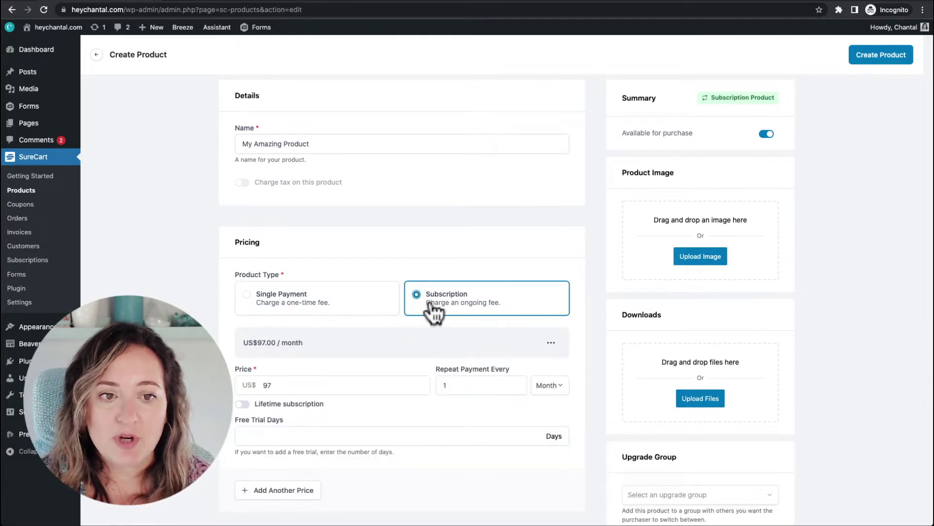
pyautogui.scroll(-1, 433, 311)
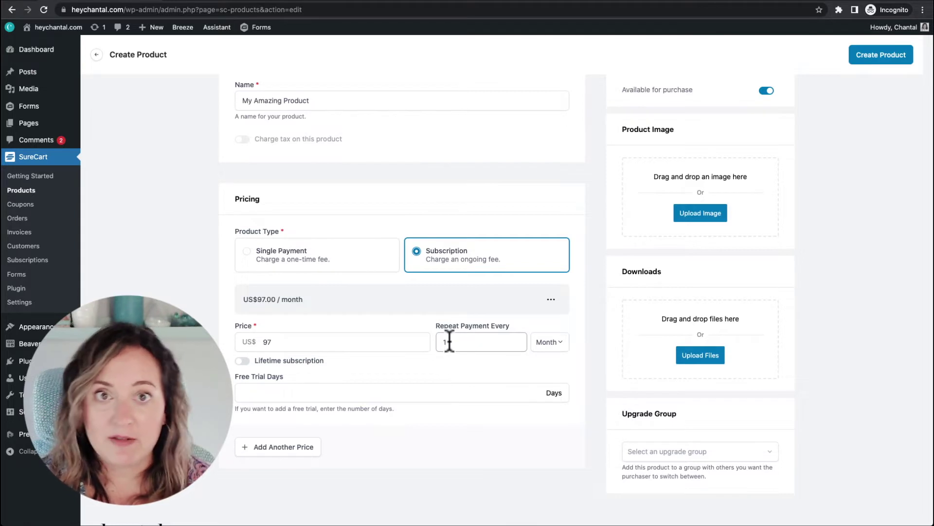
pyautogui.click(552, 345)
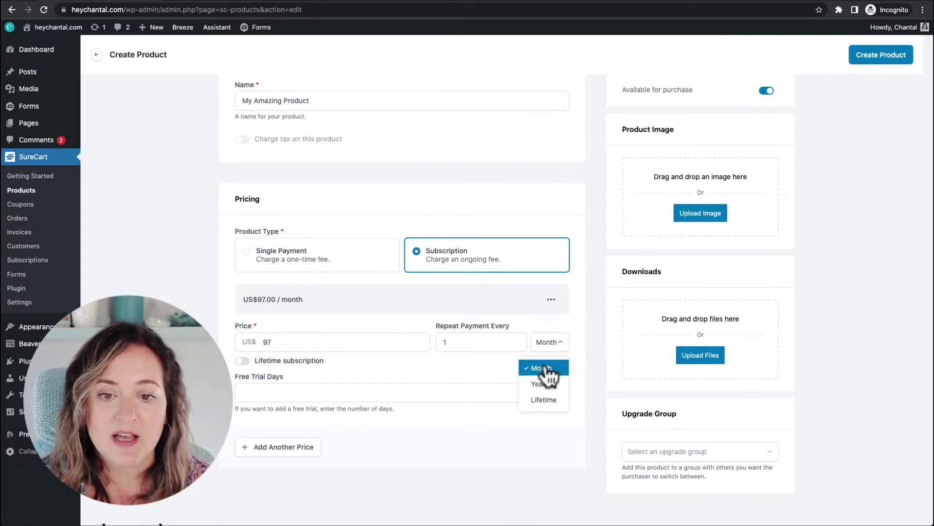
pyautogui.click(380, 365)
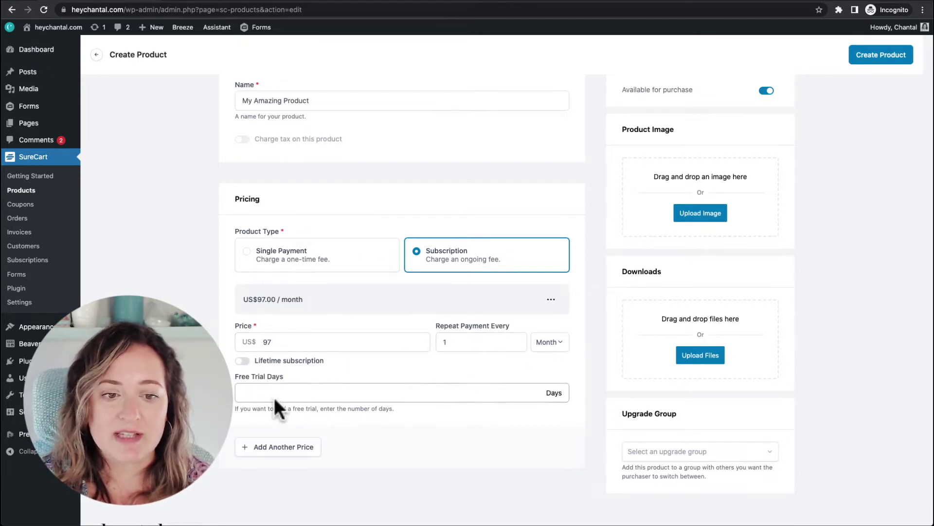
# - Add a second subscription price of US$497 that repeats every 1 year
pyautogui.click(277, 446)
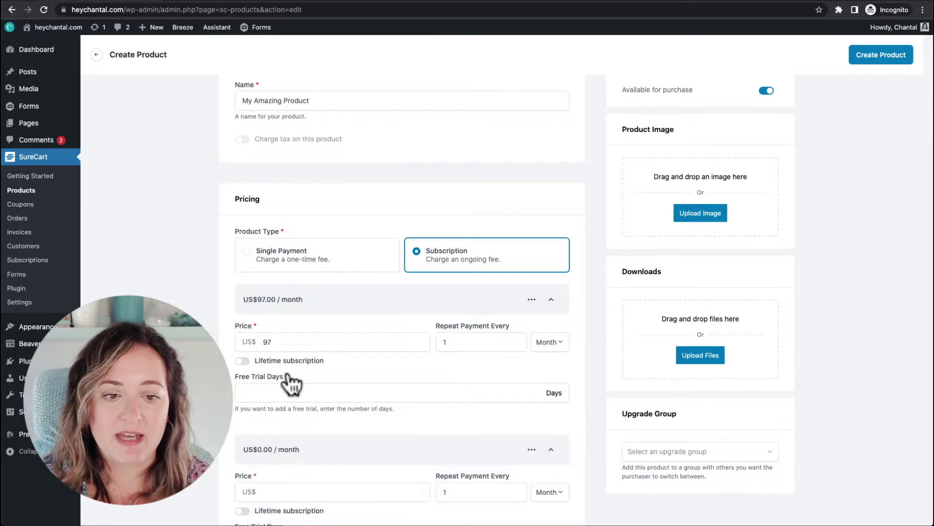
pyautogui.scroll(-2, 291, 382)
pyautogui.click(265, 384)
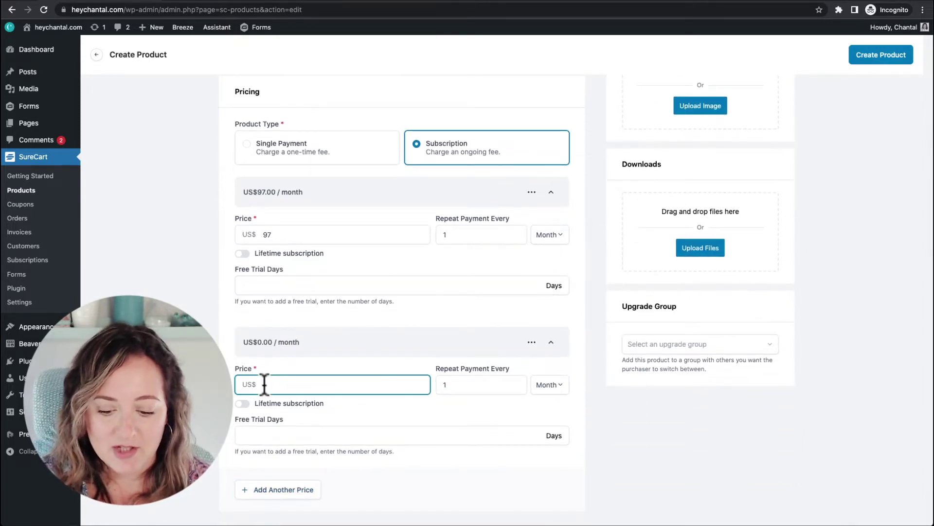
pyautogui.write('97')
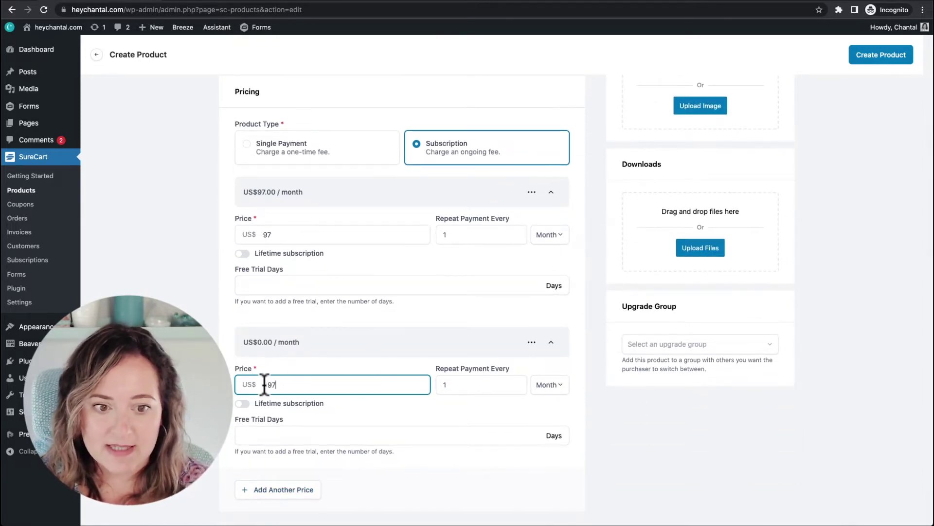
pyautogui.click(550, 384)
pyautogui.click(550, 427)
# - Add a third price of US$997 and make it a lifetime subscription
pyautogui.scroll(-1, 261, 462)
pyautogui.click(261, 444)
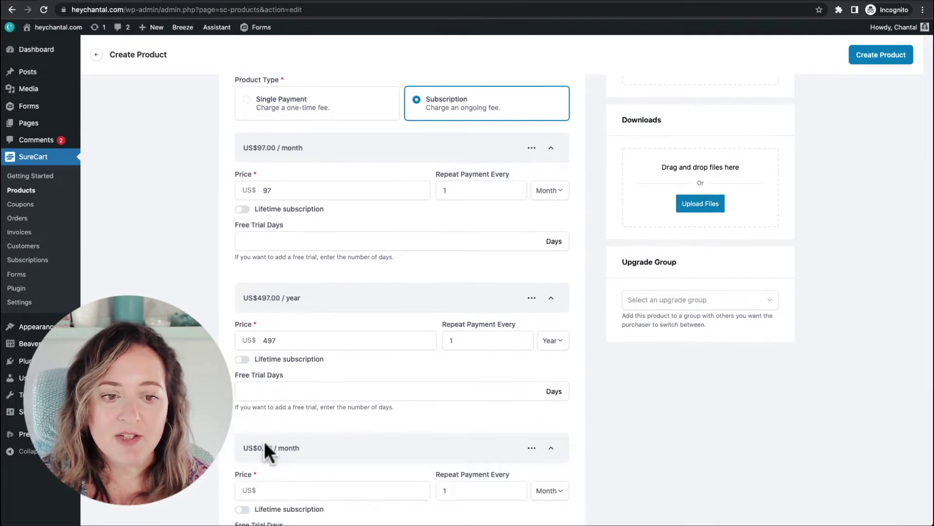
pyautogui.scroll(-1, 285, 470)
pyautogui.click(274, 440)
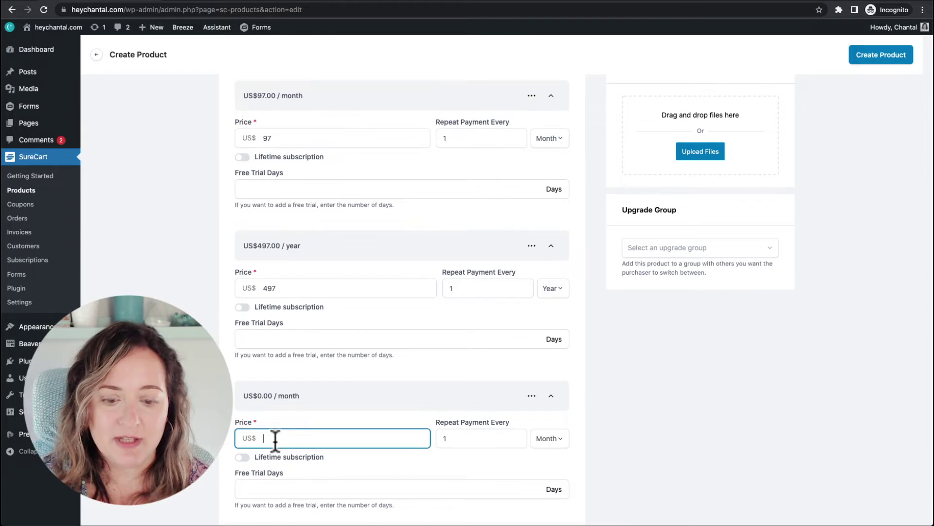
pyautogui.write('997')
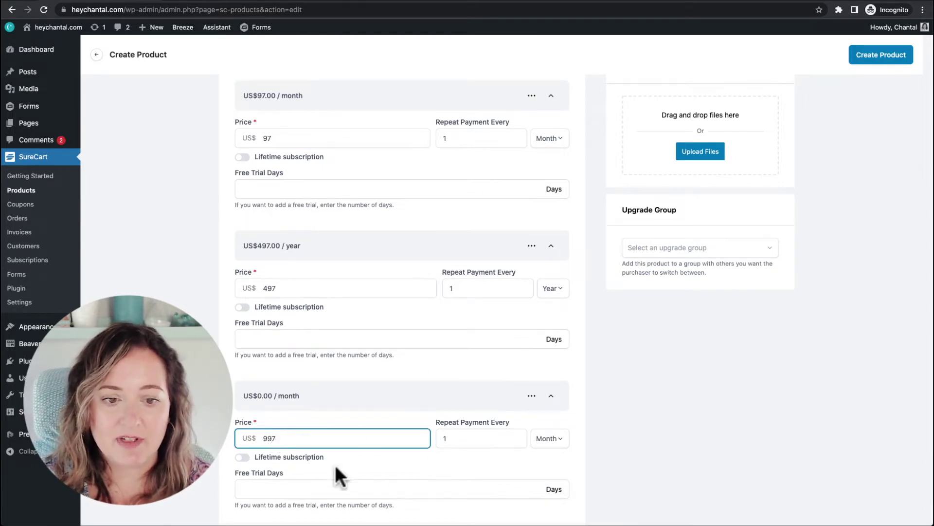
pyautogui.click(242, 457)
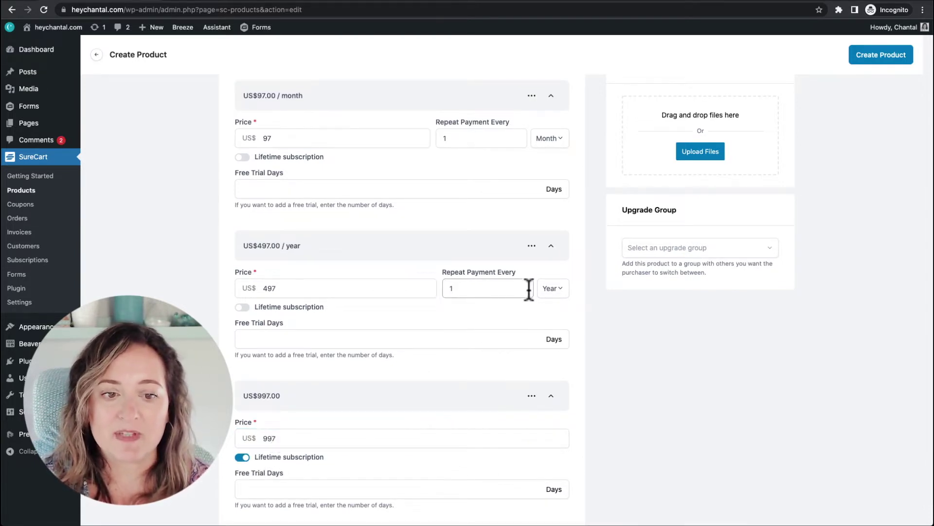
# - Create the subscription product with its three prices
pyautogui.scroll(2, 529, 289)
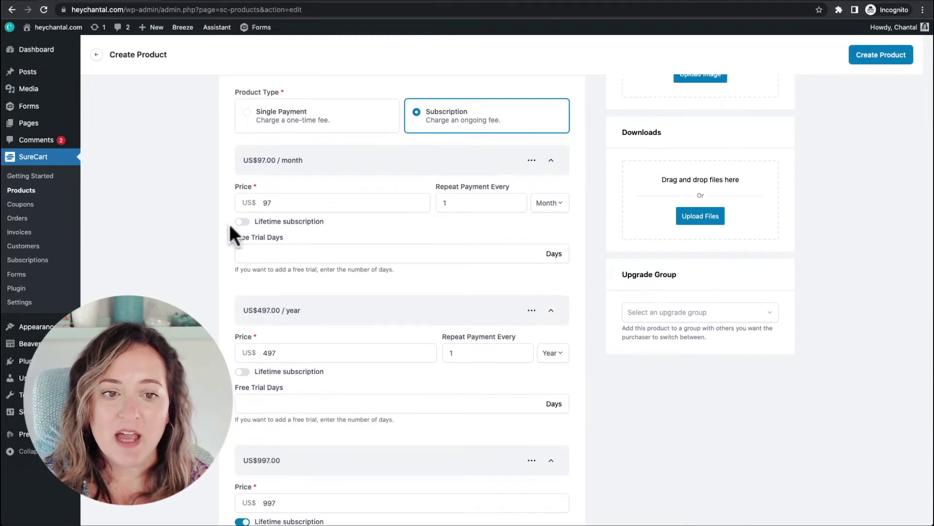
pyautogui.scroll(5, 382, 284)
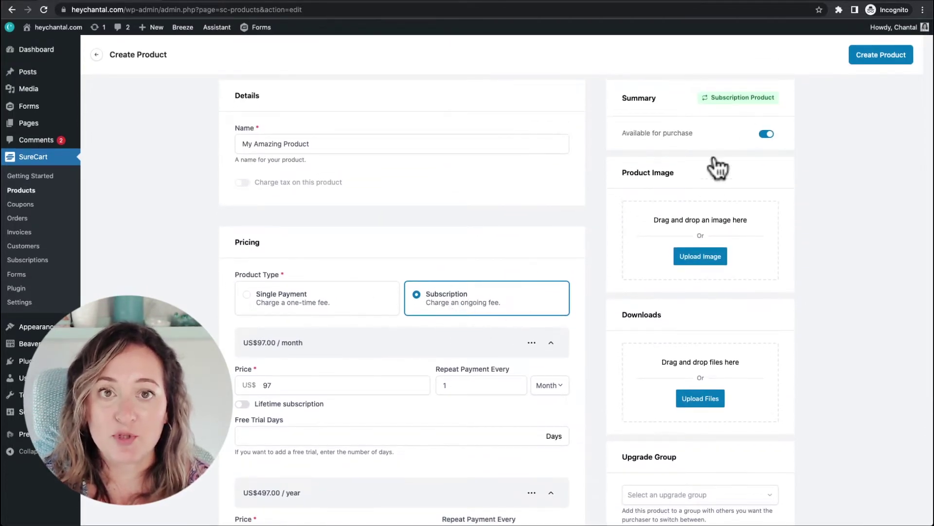
pyautogui.click(876, 55)
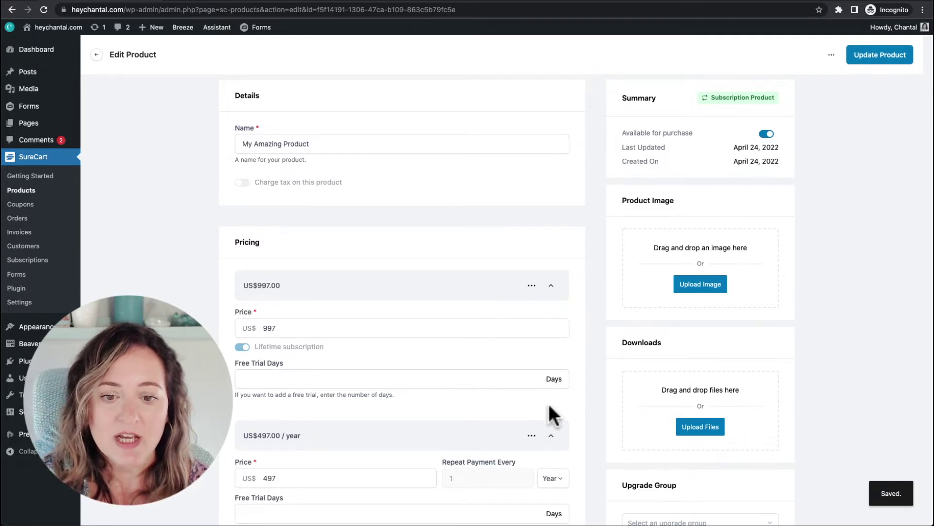
# - Copy the buy link of the US$997 lifetime price, then that of the US$497 yearly price
pyautogui.scroll(-3, 503, 292)
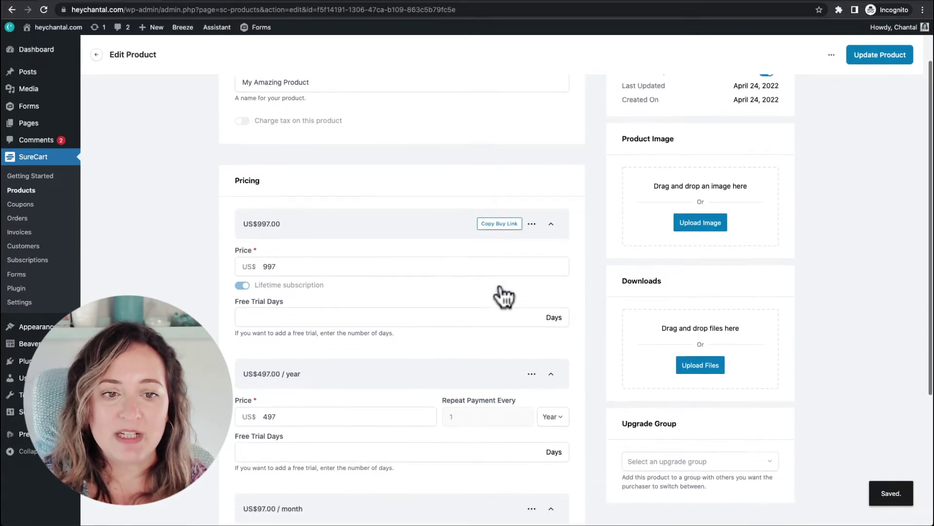
pyautogui.scroll(-3, 506, 280)
pyautogui.scroll(3, 515, 98)
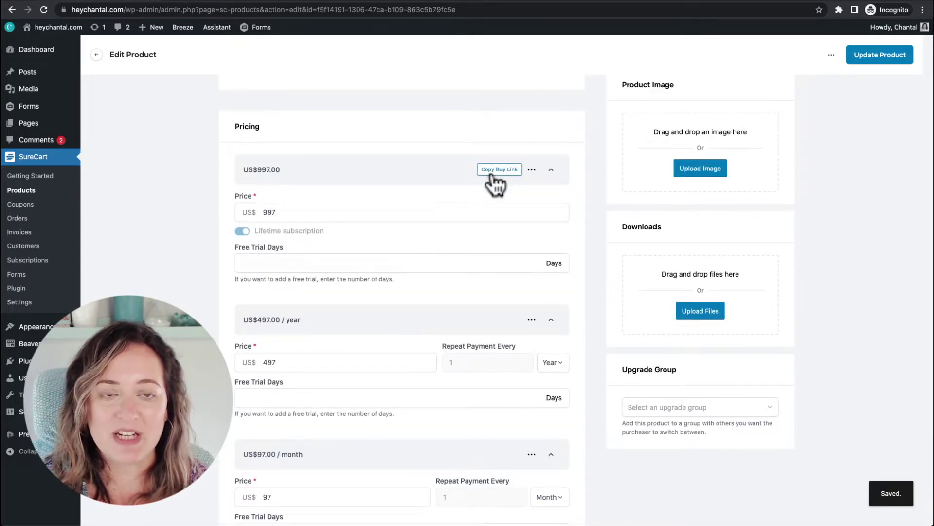
pyautogui.click(492, 175)
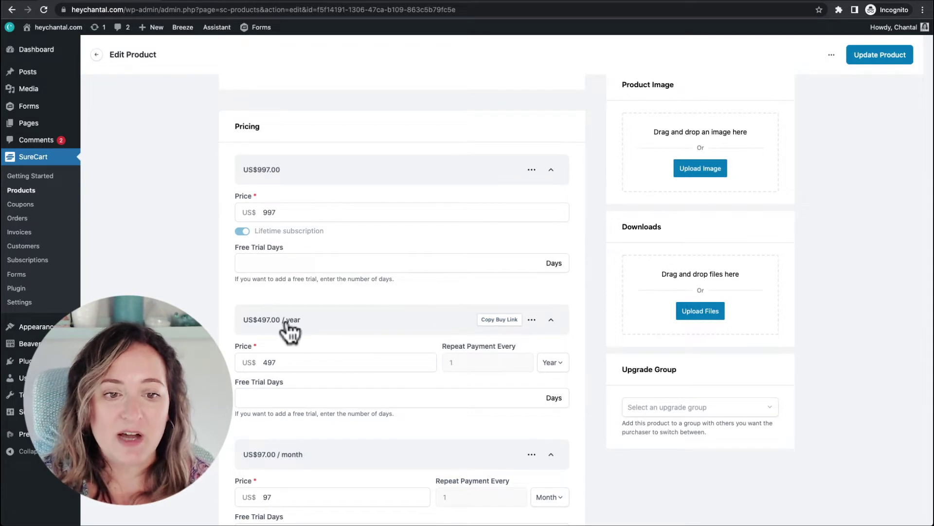
pyautogui.click(489, 319)
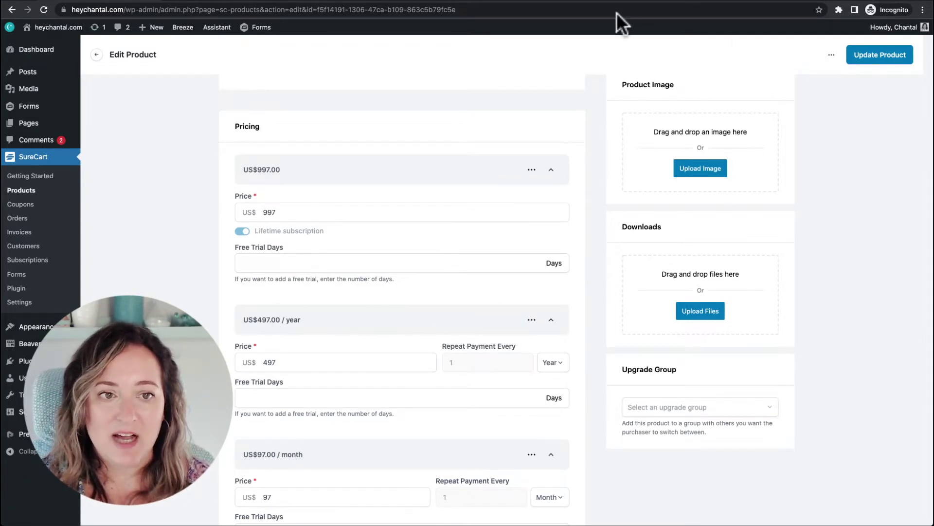
# - Open the copied buy link in a new tab, review the checkout page and leave it without purchasing
pyautogui.press('super+t')
pyautogui.press('super+v')
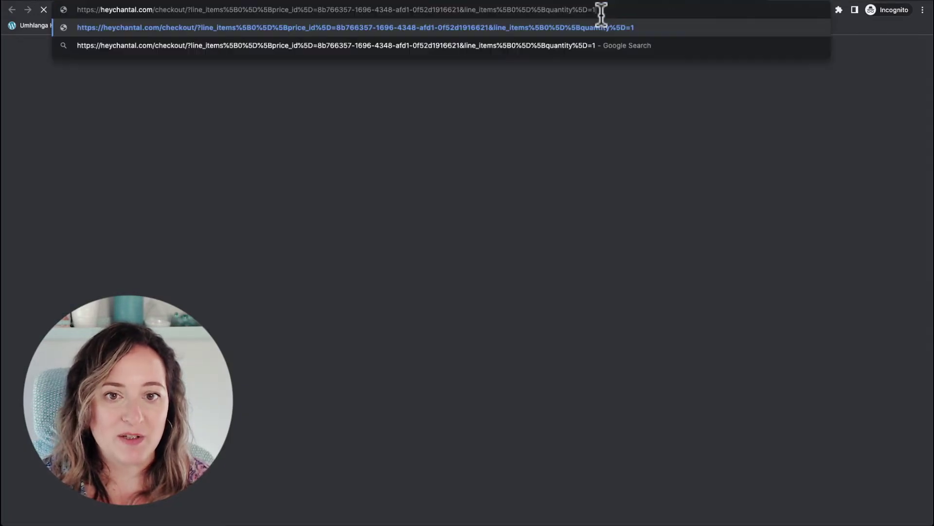
pyautogui.press('Return')
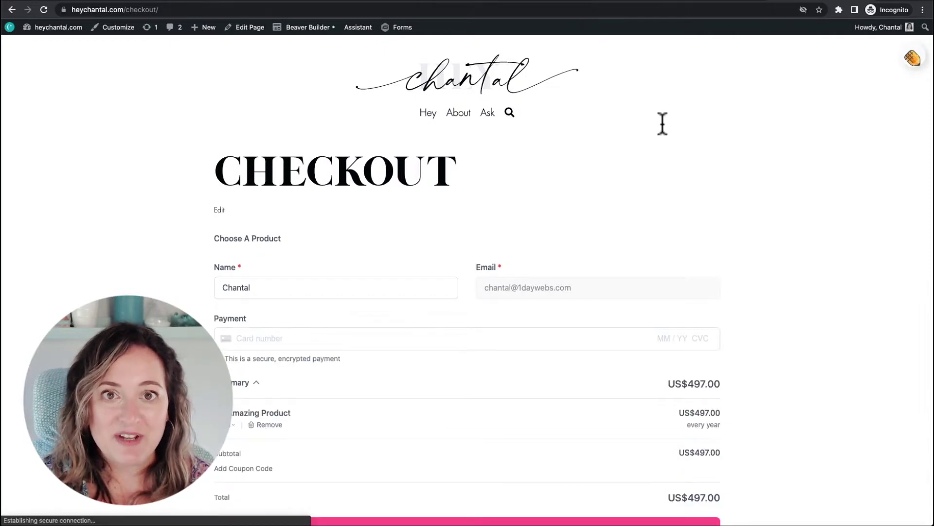
pyautogui.scroll(-3, 662, 126)
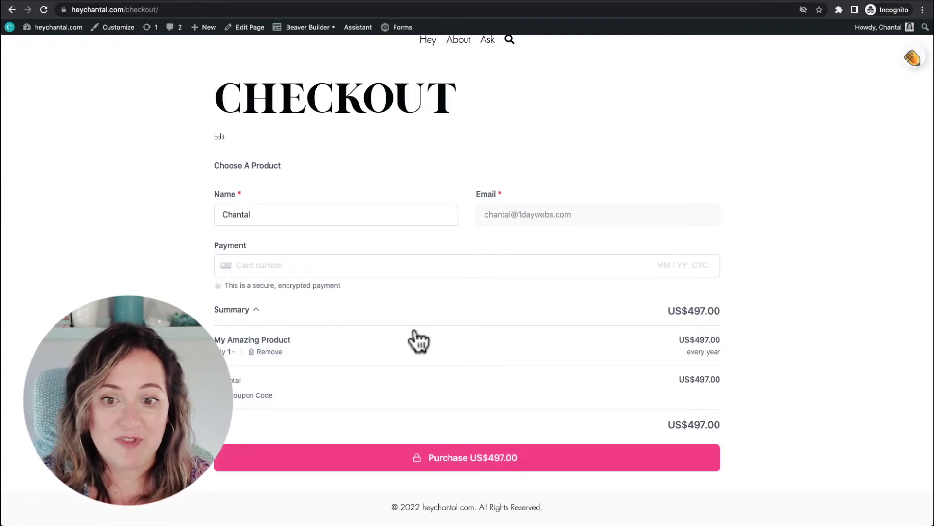
pyautogui.click(486, 267)
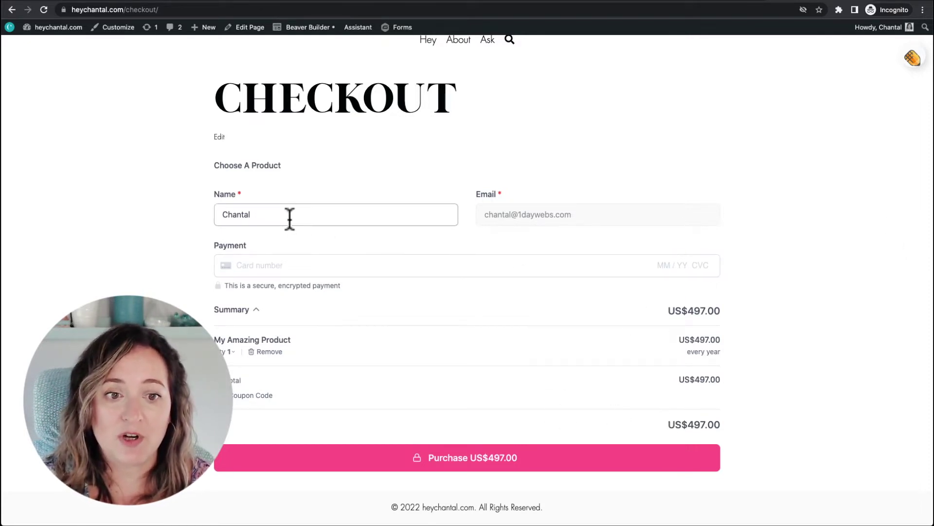
pyautogui.scroll(-1, 715, 315)
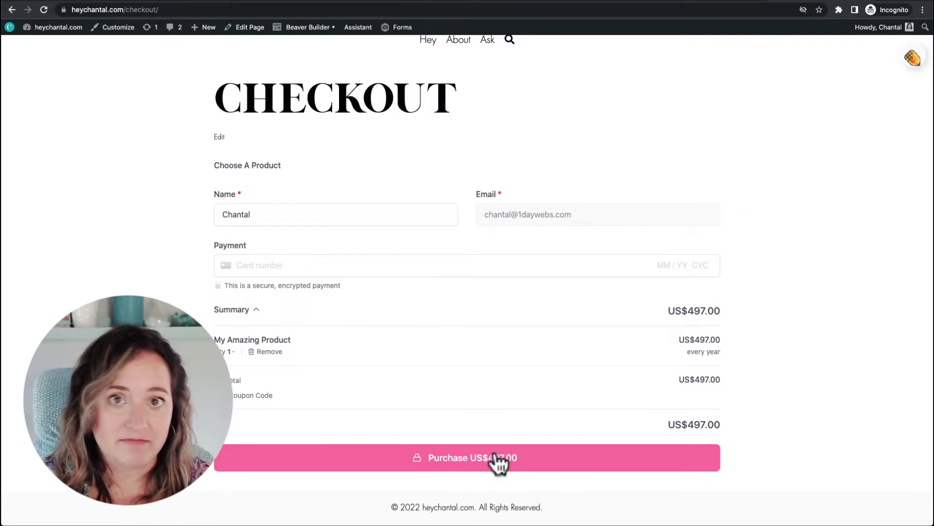
pyautogui.click(12, 10)
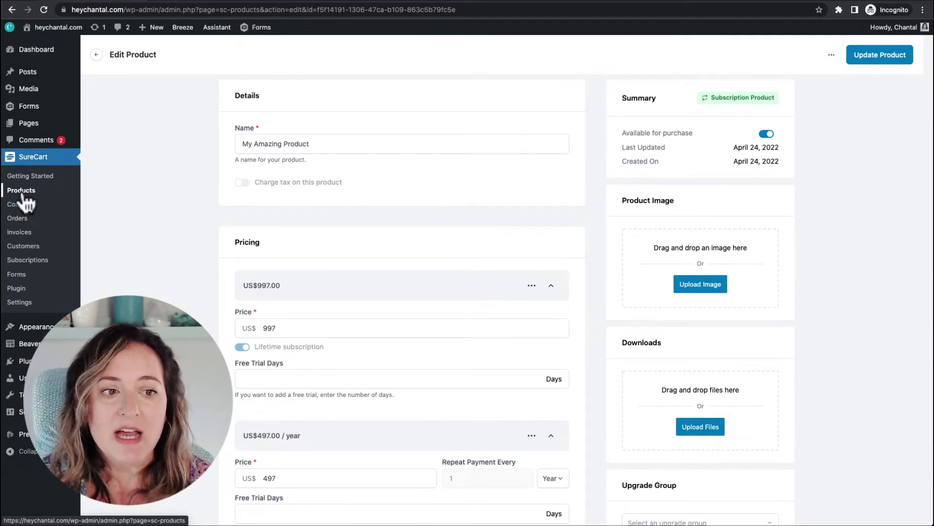
# - Start a new SureCart checkout form and title it "Amazing Product Checkout Form"
pyautogui.click(18, 276)
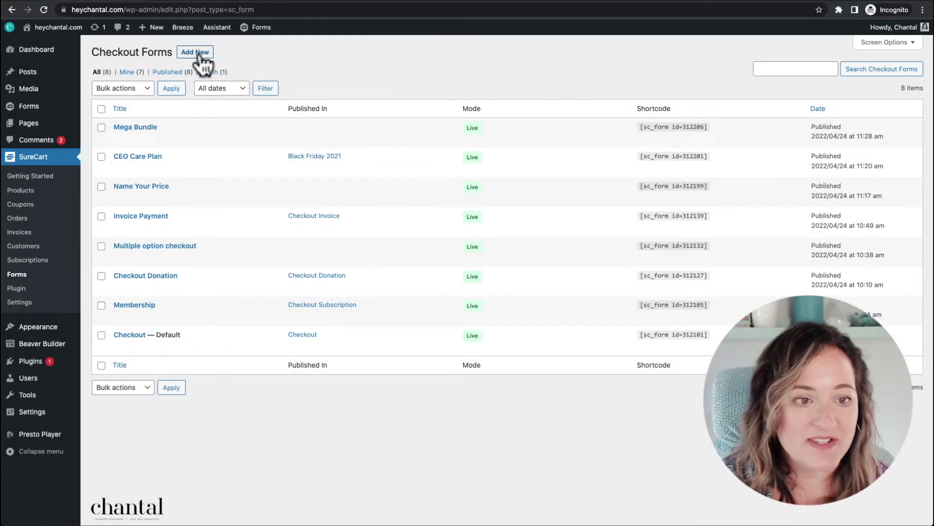
pyautogui.click(199, 54)
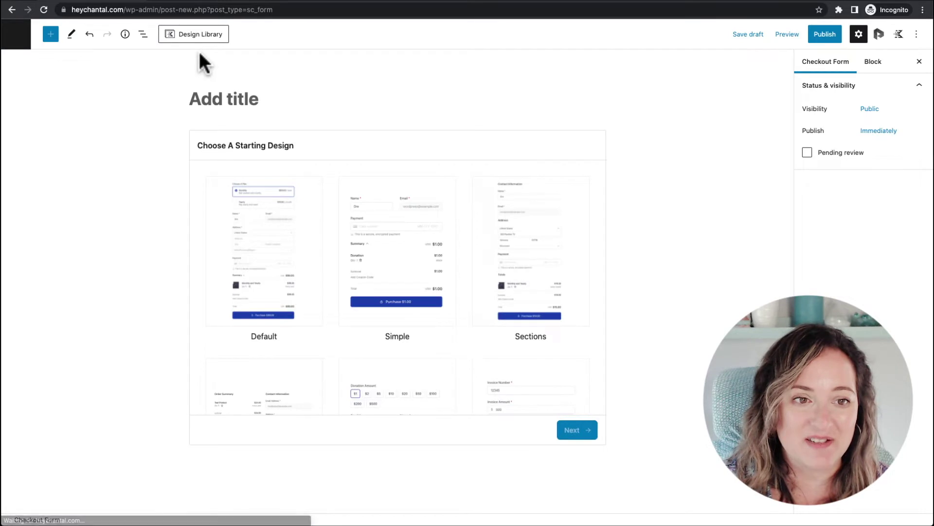
pyautogui.write('Amazing Proc')
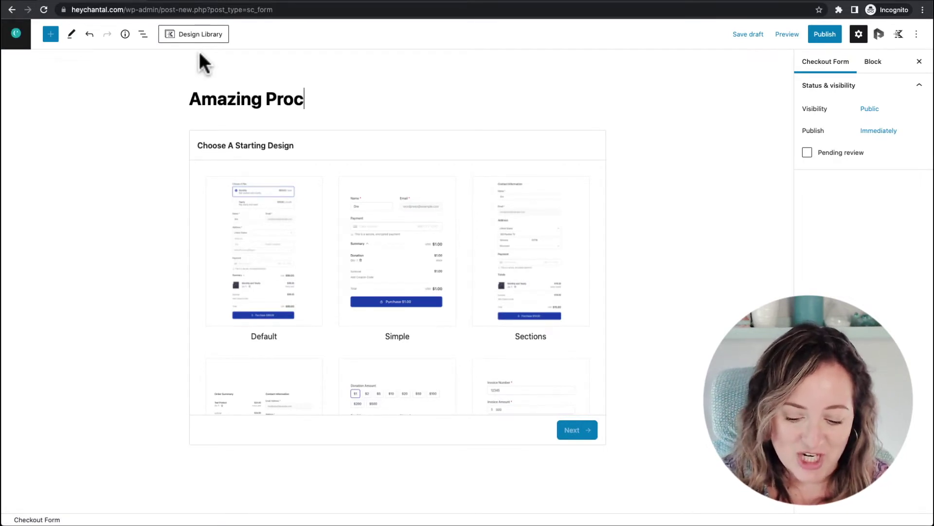
pyautogui.press('BackSpace')
pyautogui.write('duct Checkout Form')
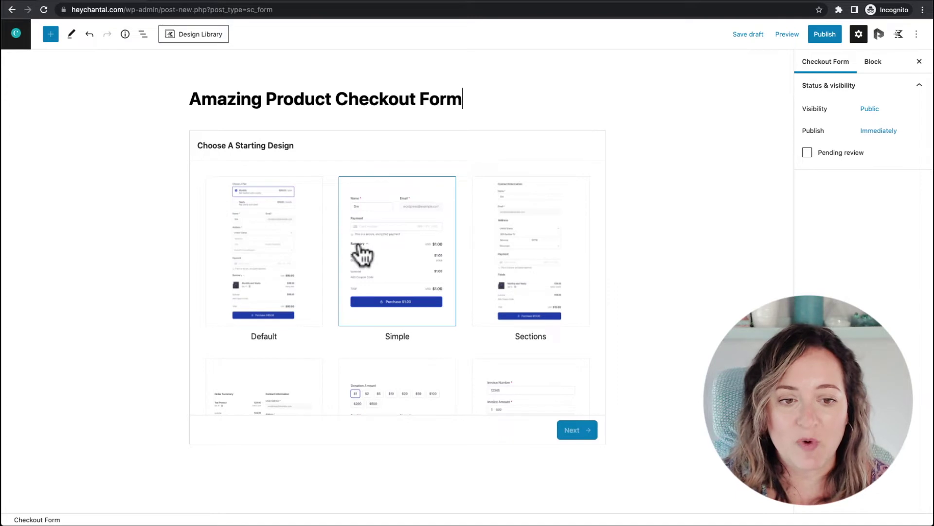
# - Compare the available starting designs and choose Sections for the checkout form
pyautogui.scroll(-3, 312, 247)
pyautogui.scroll(3, 315, 248)
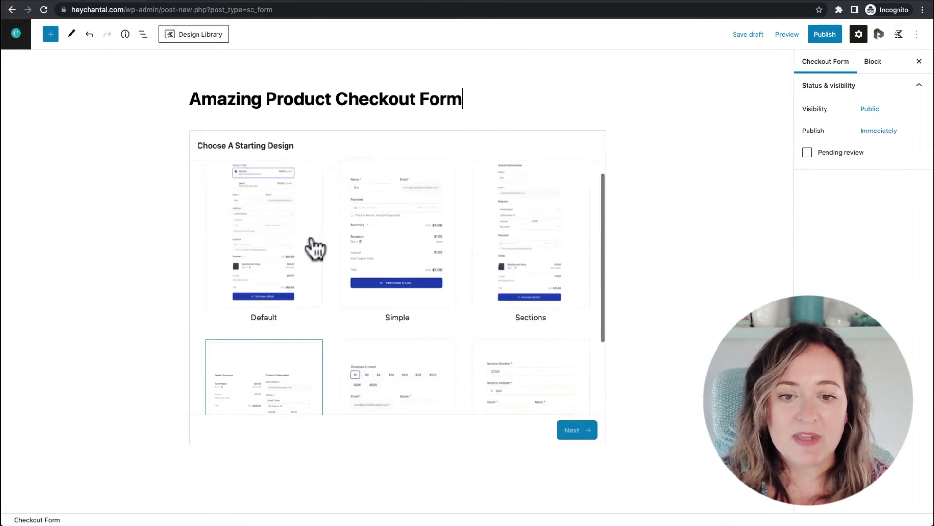
pyautogui.scroll(-4, 315, 248)
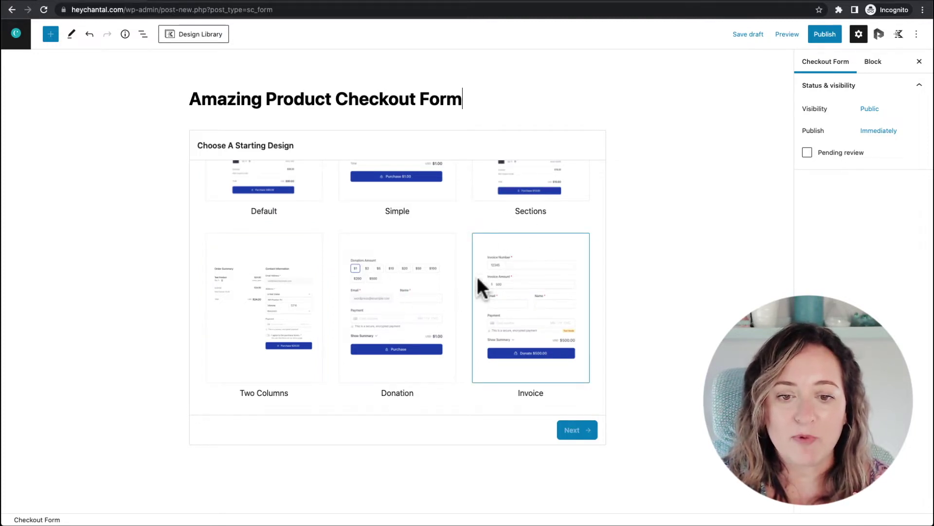
pyautogui.scroll(4, 283, 267)
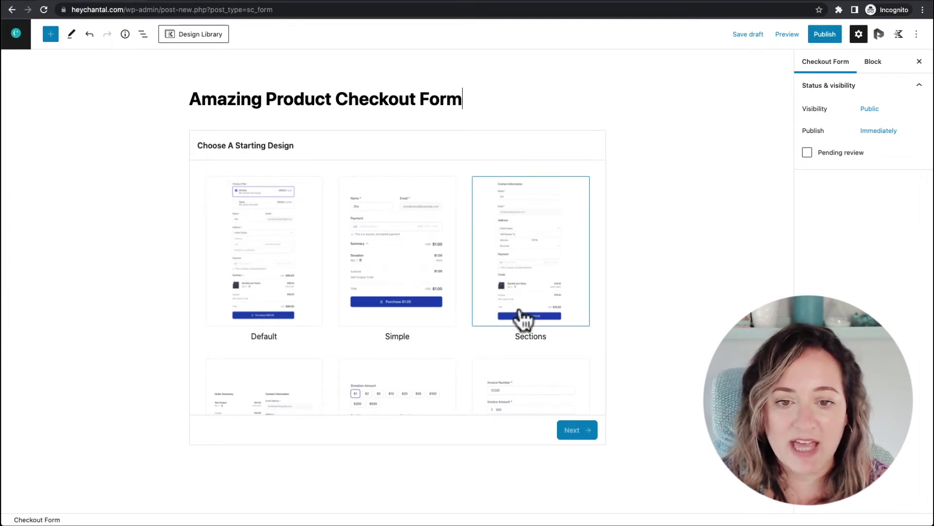
pyautogui.scroll(-3, 541, 291)
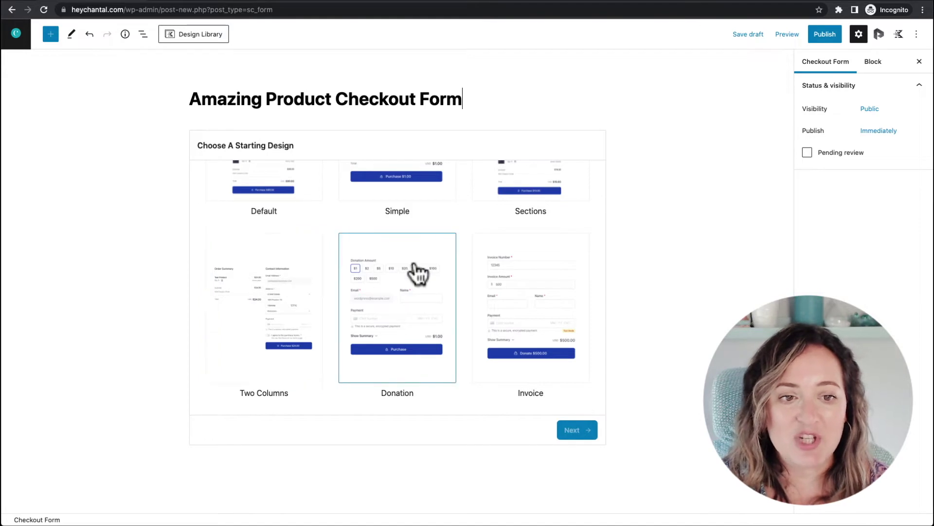
pyautogui.scroll(3, 416, 274)
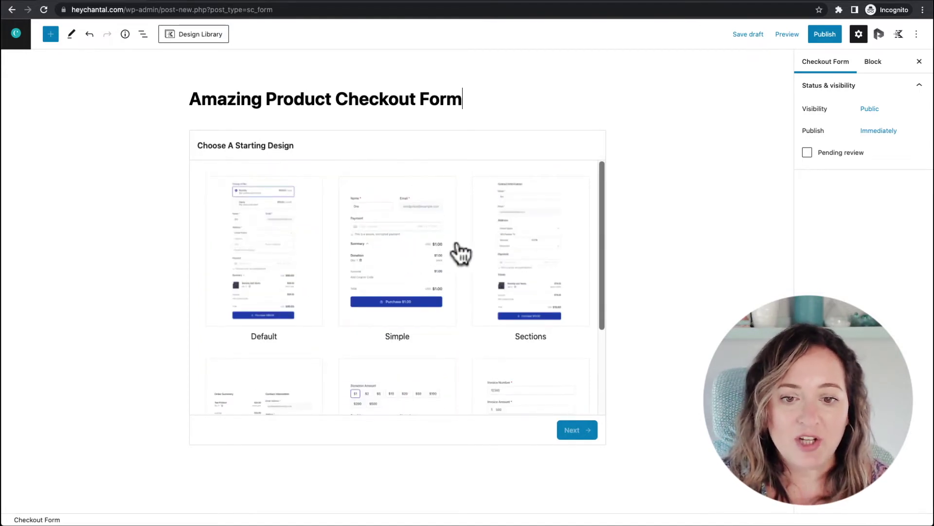
pyautogui.click(511, 254)
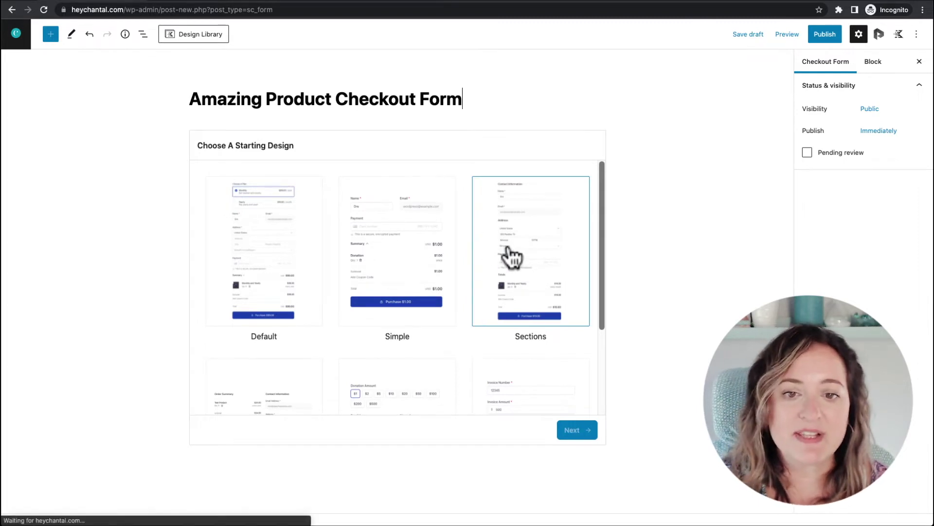
pyautogui.click(577, 430)
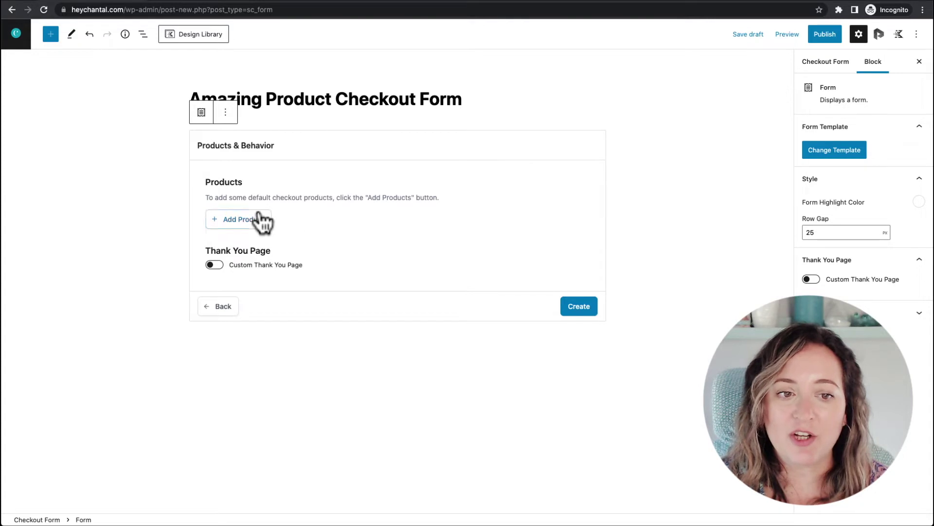
# - Add My Amazing Product's US$97 monthly, US$497 yearly and US$997 one-time prices and require customers to select one of the options
pyautogui.click(237, 220)
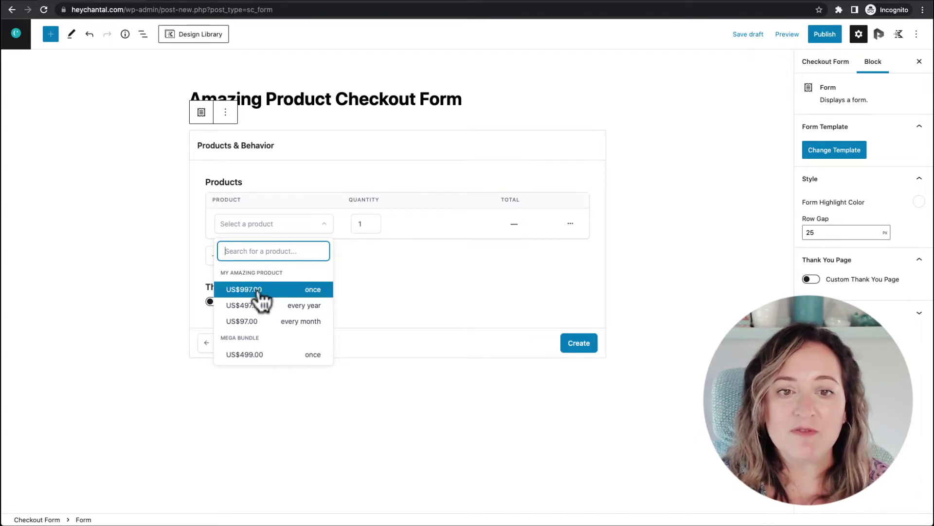
pyautogui.click(255, 331)
pyautogui.click(241, 258)
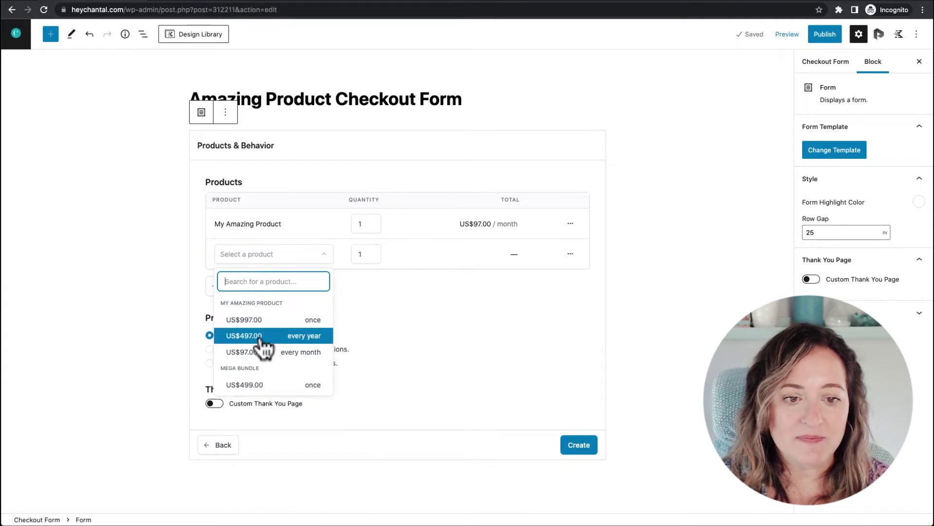
pyautogui.click(258, 337)
pyautogui.click(248, 286)
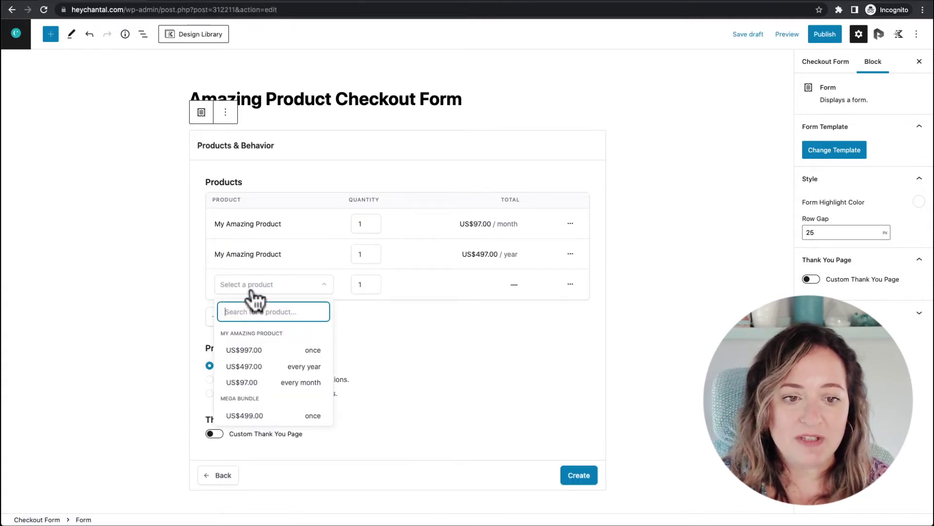
pyautogui.click(277, 350)
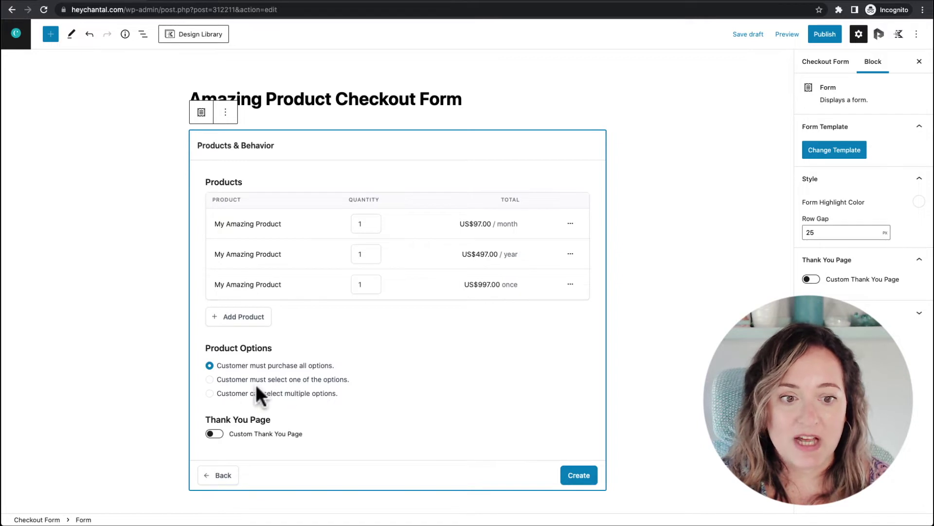
pyautogui.scroll(-1, 256, 383)
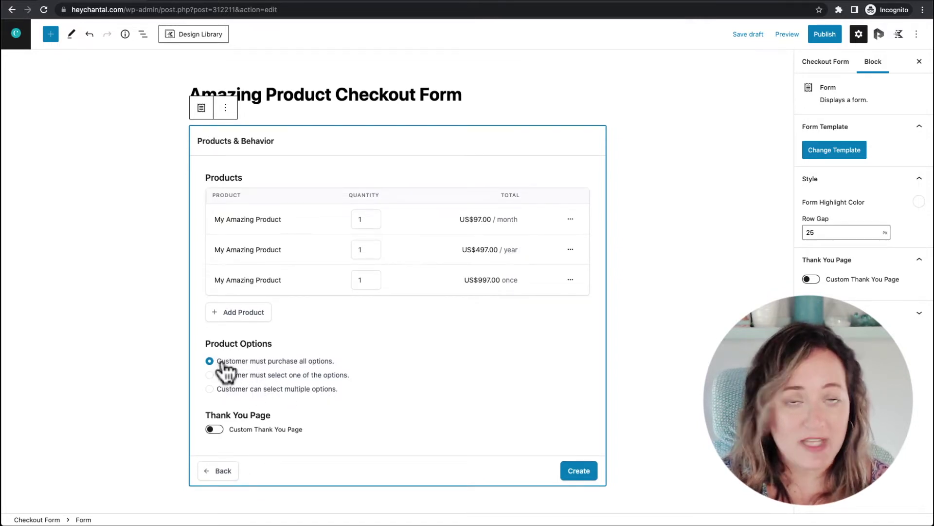
pyautogui.click(210, 376)
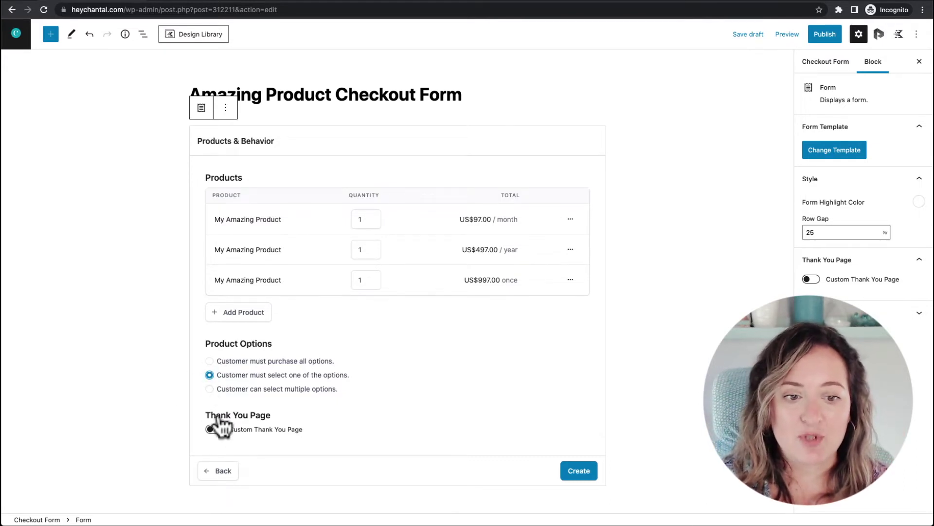
# - Check the page choices for a custom thank you page, keeping the option switched off
pyautogui.scroll(-5, 229, 434)
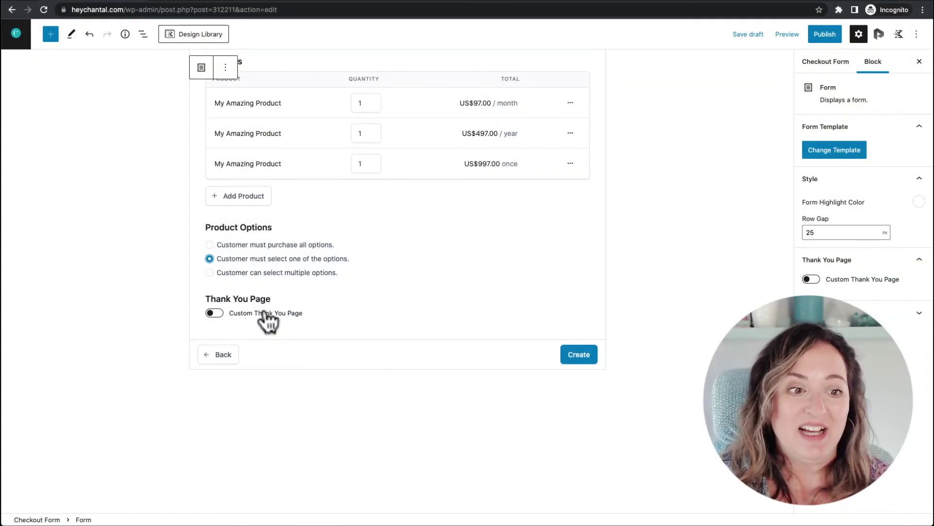
pyautogui.click(214, 313)
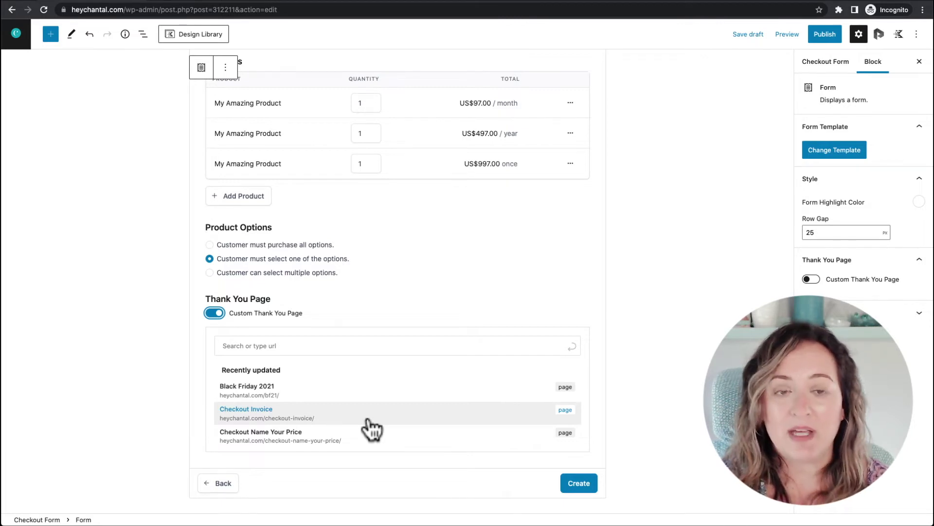
pyautogui.click(214, 312)
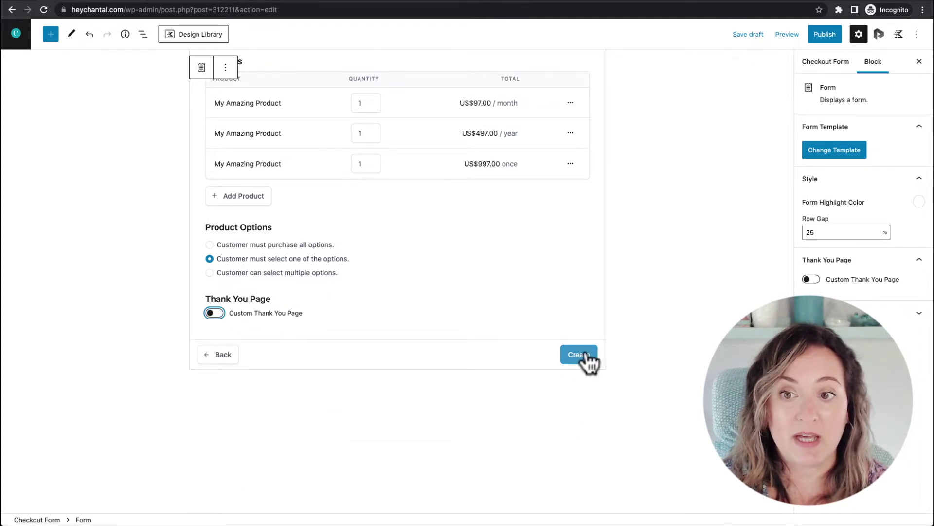
# - Create the checkout form and review its plan choices, contact information, address and payment sections
pyautogui.scroll(2, 567, 337)
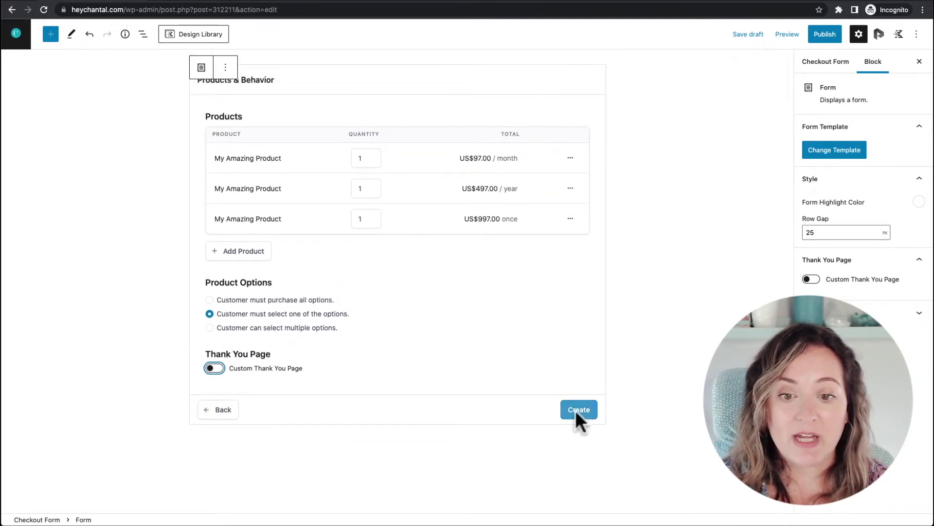
pyautogui.click(576, 414)
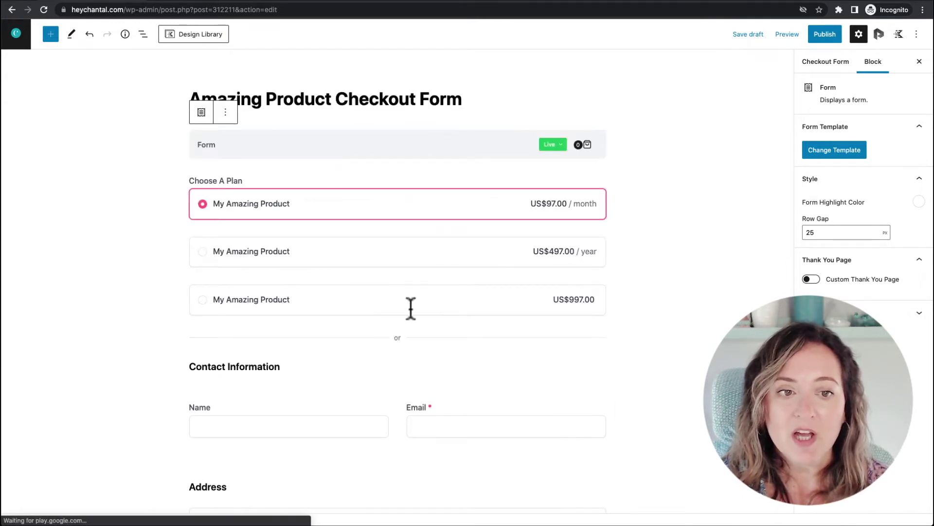
pyautogui.scroll(-2, 525, 229)
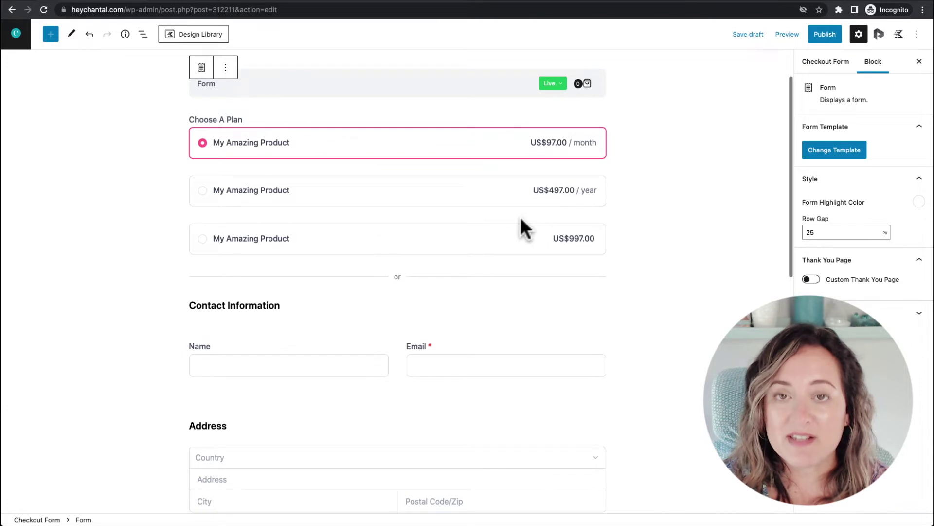
pyautogui.scroll(-1, 520, 217)
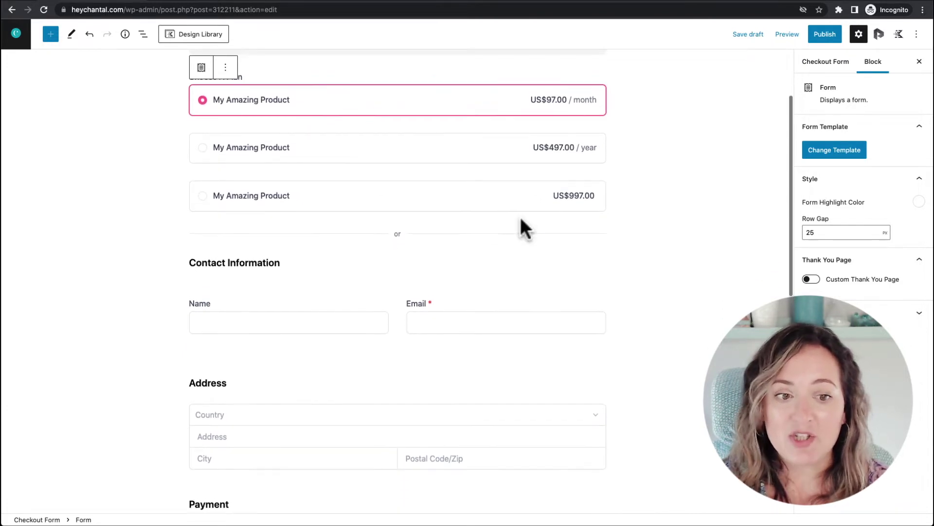
pyautogui.scroll(-3, 521, 217)
pyautogui.scroll(2, 623, 228)
pyautogui.scroll(5, 623, 229)
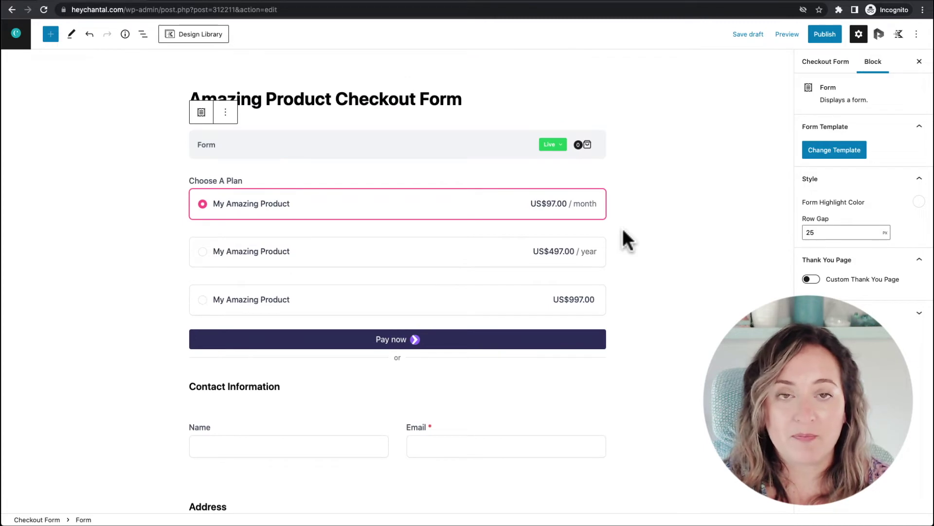
# - Remove the Address heading and the address fields block from the checkout form
pyautogui.scroll(-3, 623, 231)
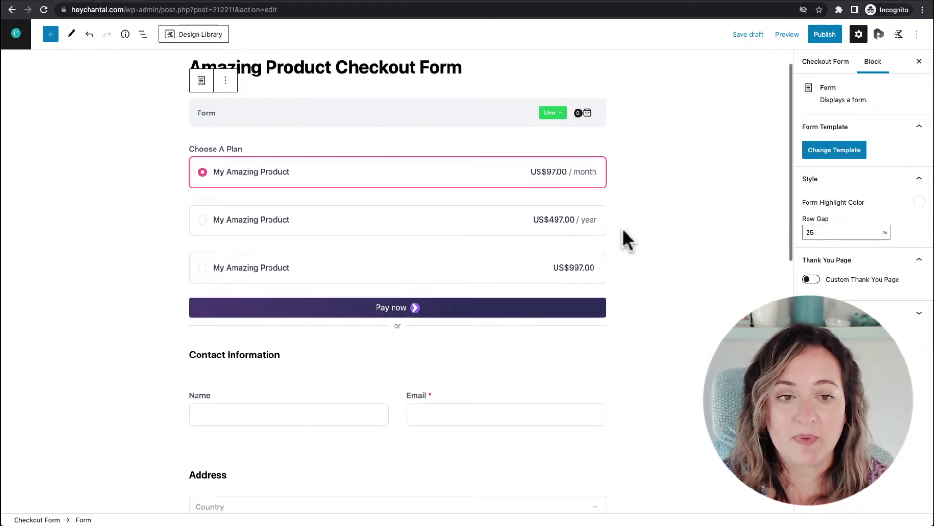
pyautogui.scroll(-6, 624, 230)
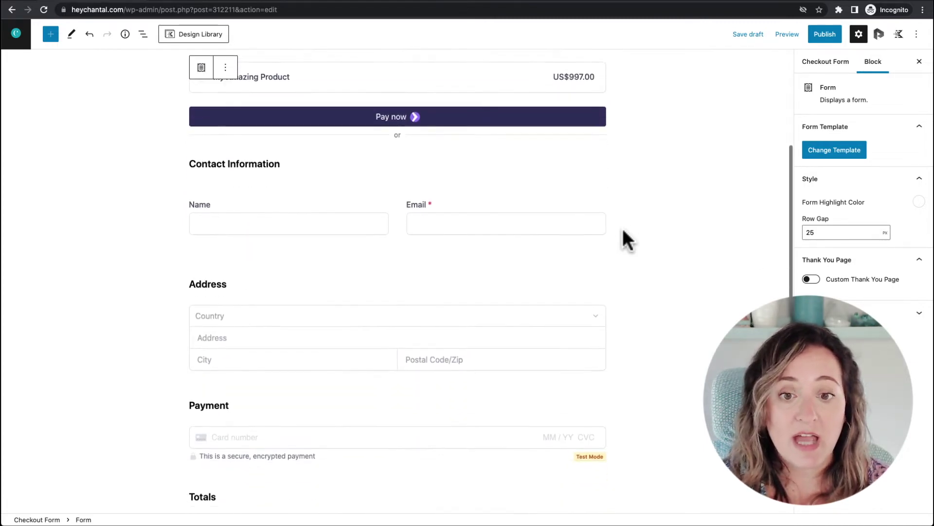
pyautogui.scroll(-4, 623, 229)
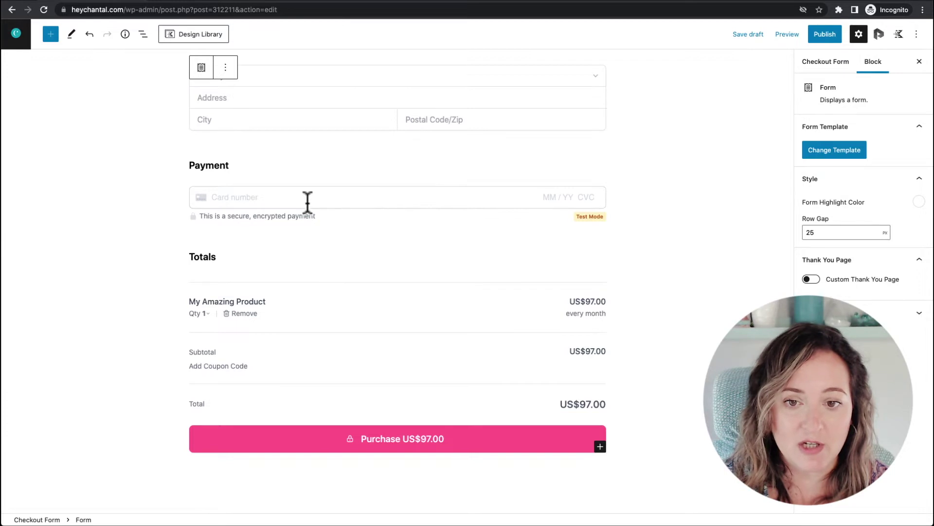
pyautogui.scroll(1, 305, 200)
pyautogui.scroll(2, 305, 207)
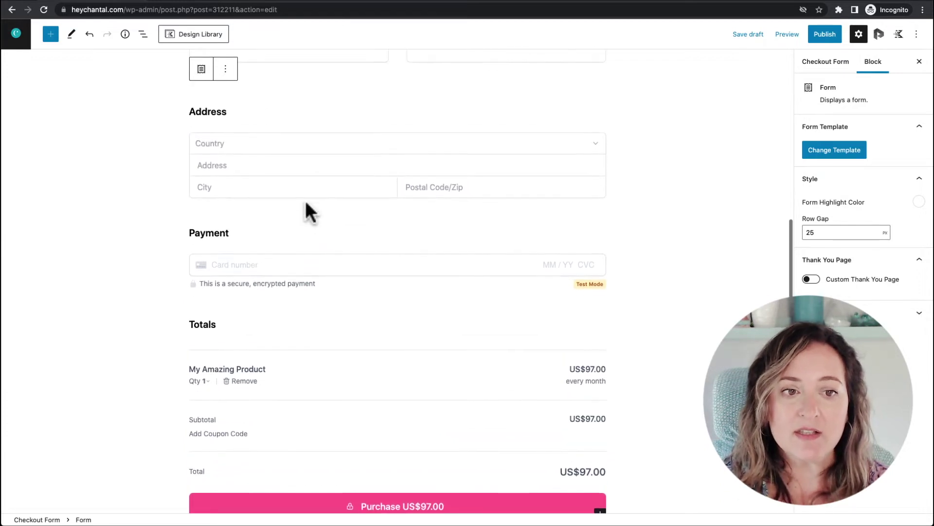
pyautogui.click(224, 118)
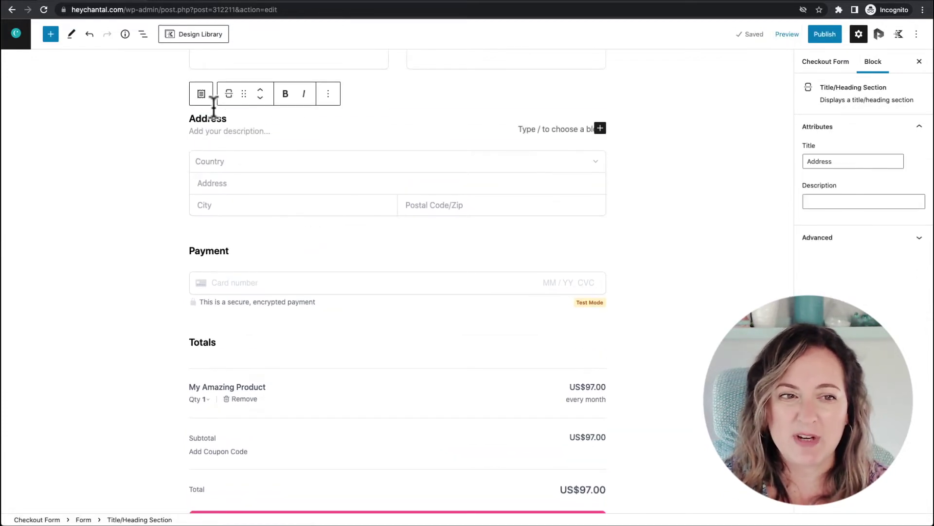
pyautogui.click(329, 99)
pyautogui.click(384, 190)
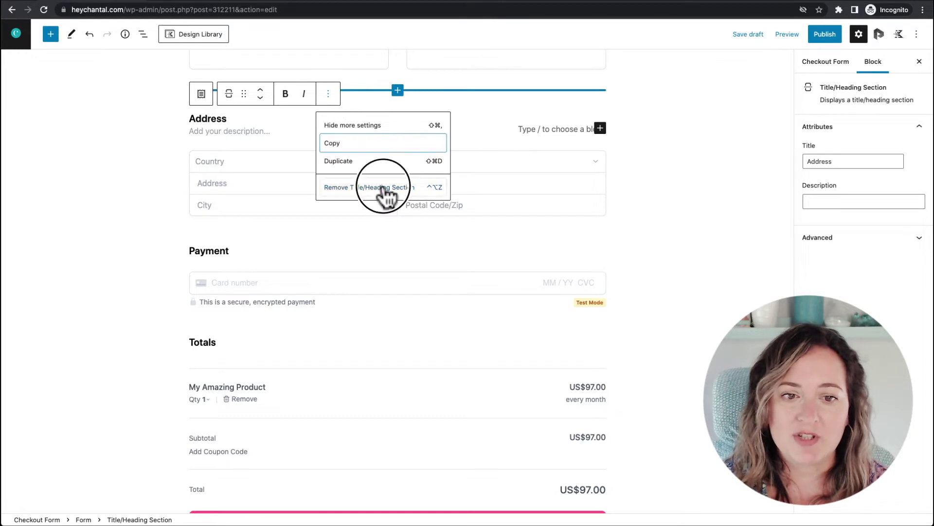
pyautogui.click(233, 117)
pyautogui.click(285, 95)
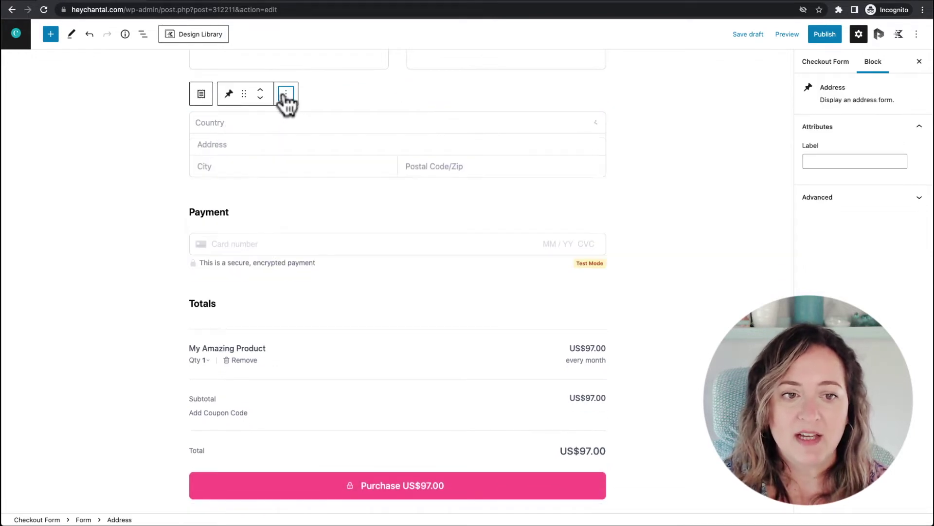
pyautogui.click(320, 186)
# - Insert a SureCart Checkbox block between the contact information fields and the Payment section
pyautogui.scroll(2, 722, 192)
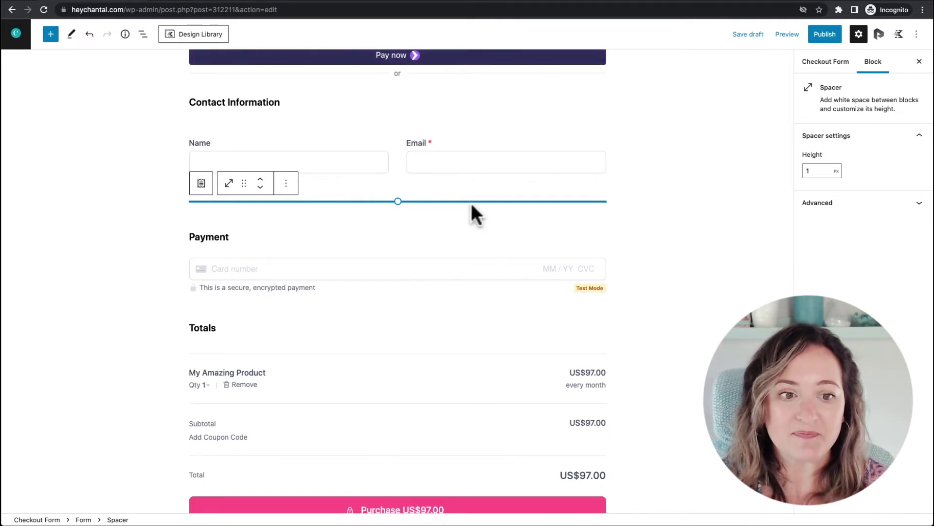
pyautogui.moveTo(370, 210)
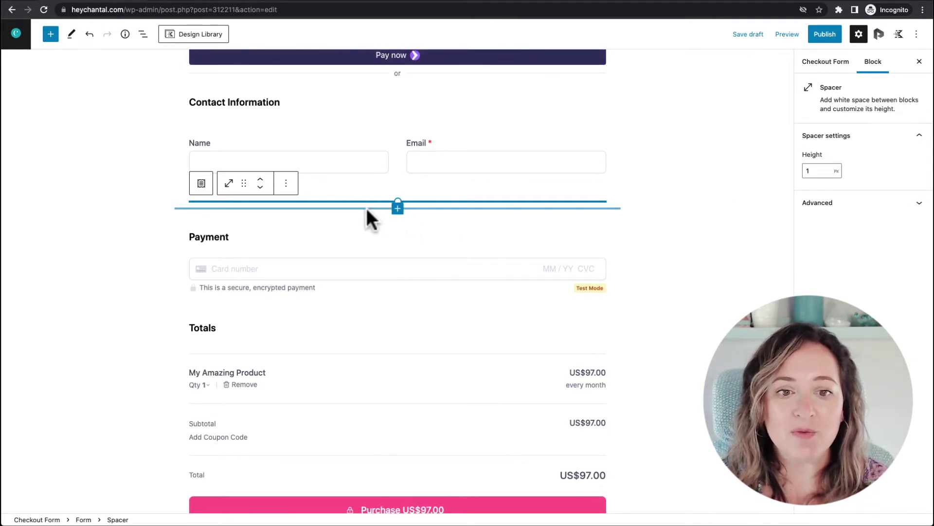
pyautogui.click(398, 211)
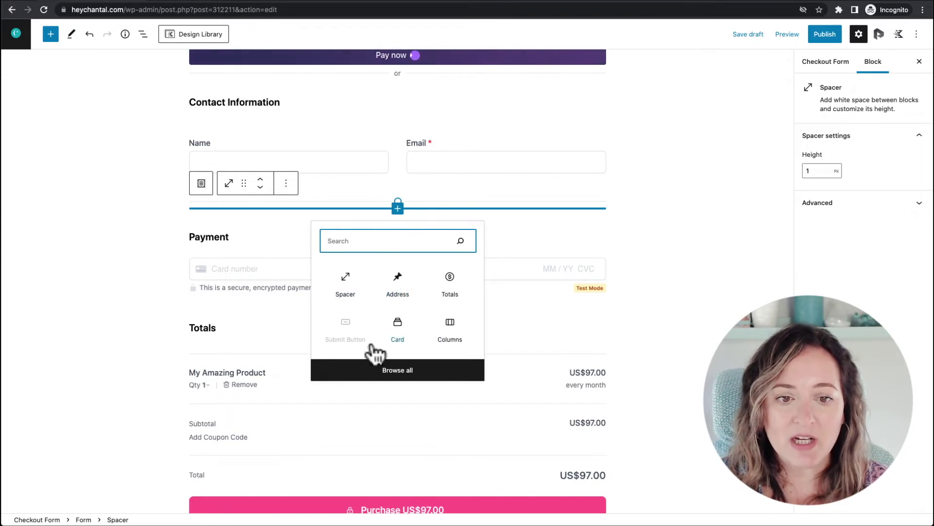
pyautogui.click(400, 376)
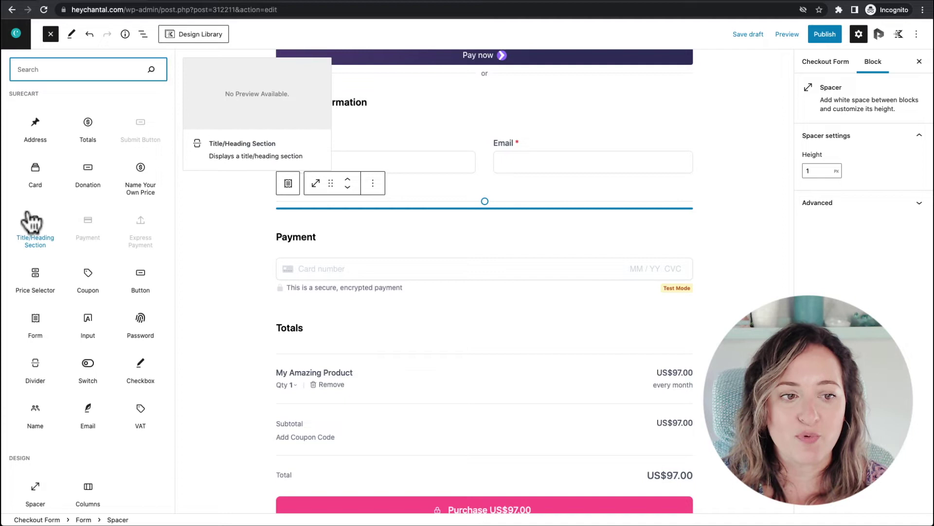
pyautogui.scroll(-2, 101, 179)
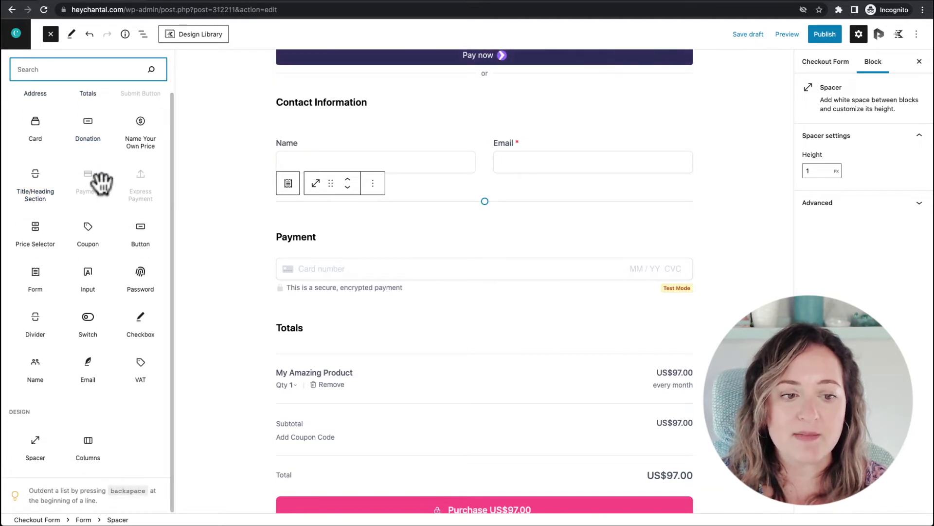
pyautogui.click(141, 325)
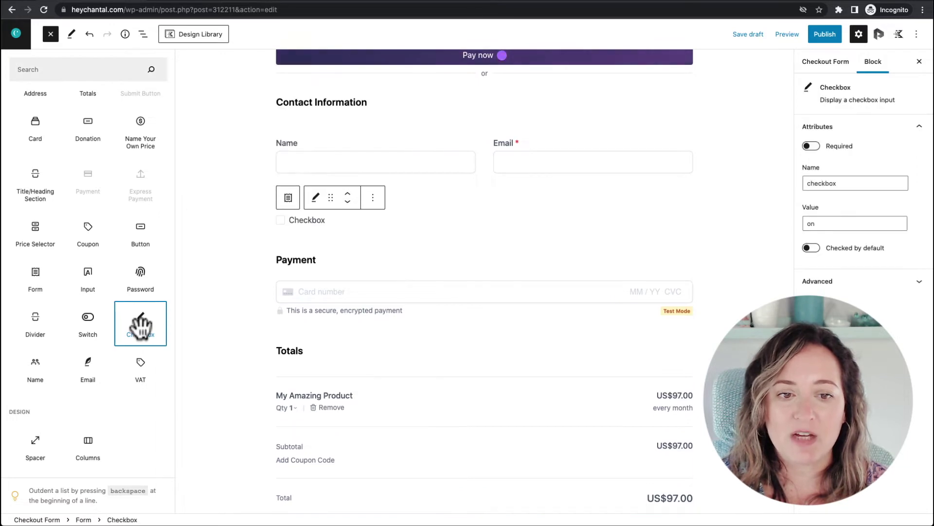
# - Replace the checkbox label with "I have read and agree to the T&Cs"
pyautogui.click(310, 219)
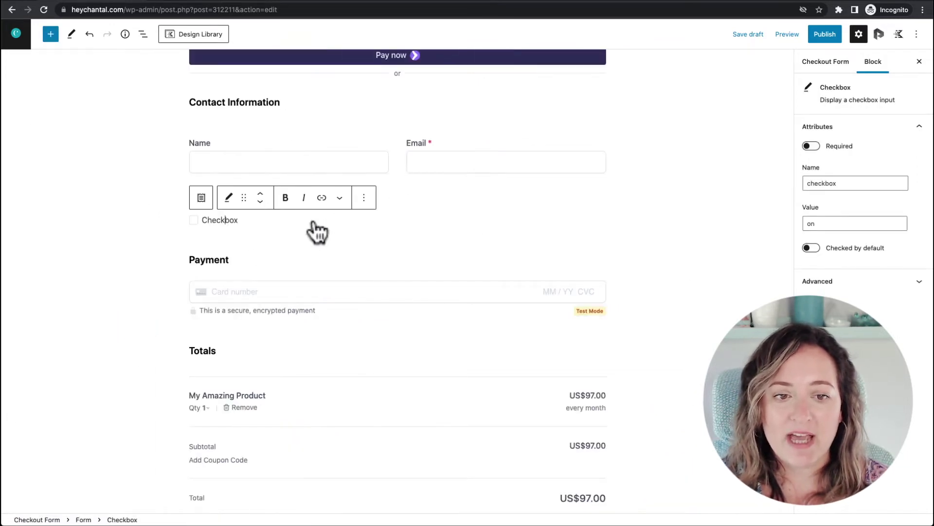
pyautogui.doubleClick(235, 222)
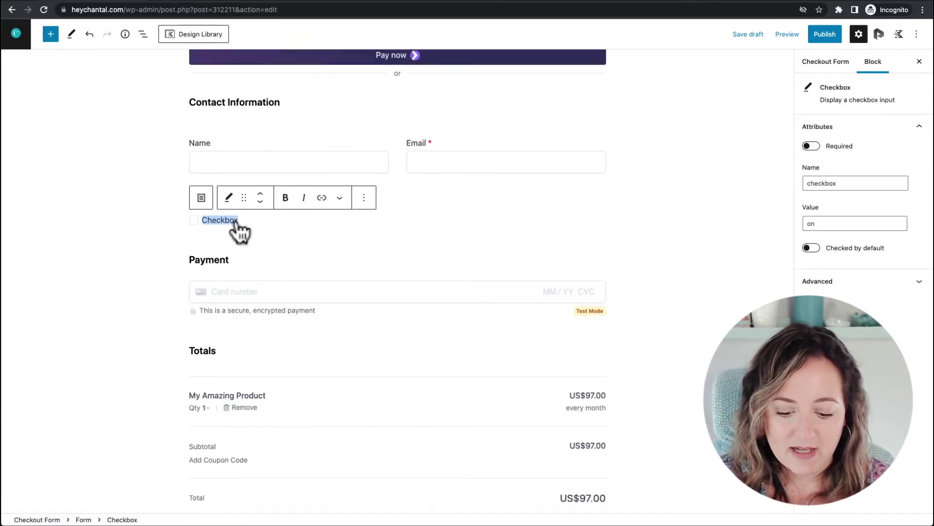
pyautogui.write('I have')
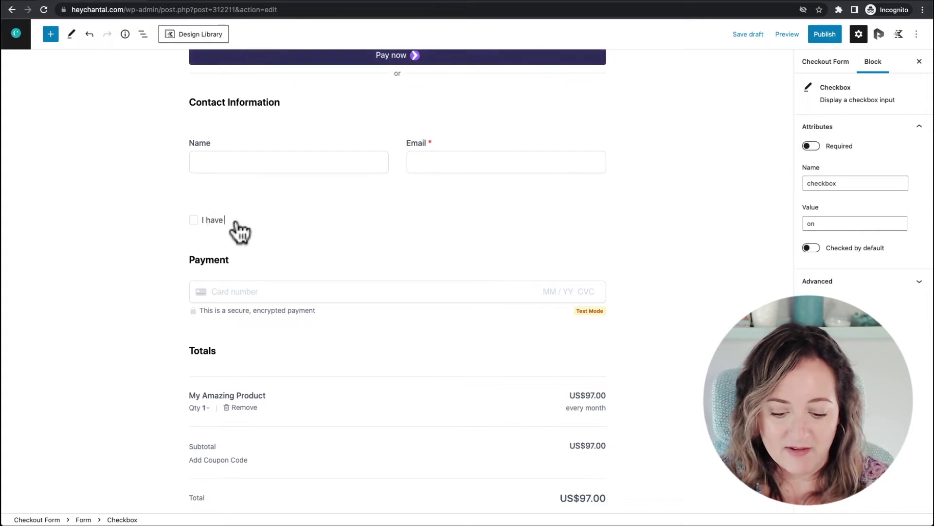
pyautogui.write(' read and agree to the T&Cs')
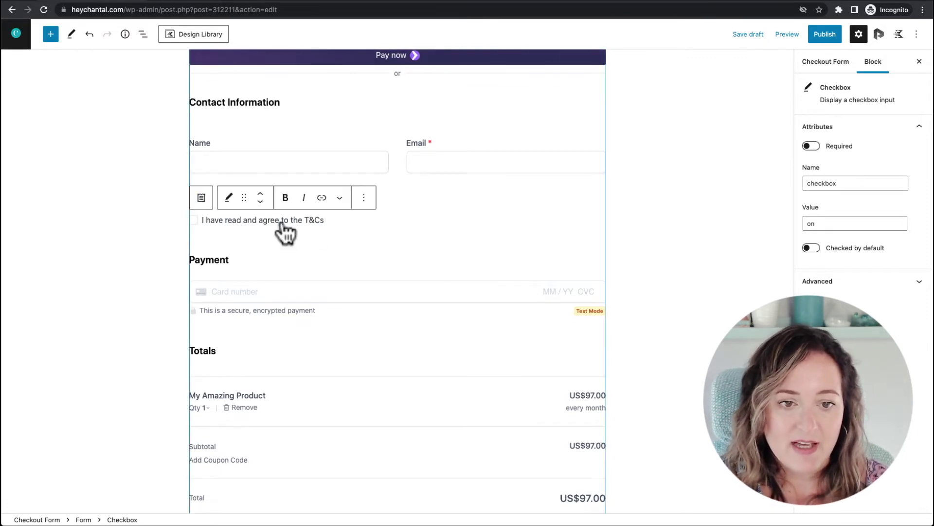
# - Link "T&Cs" in the checkbox label to the placeholder "#" and make the checkbox required
pyautogui.doubleClick(321, 221)
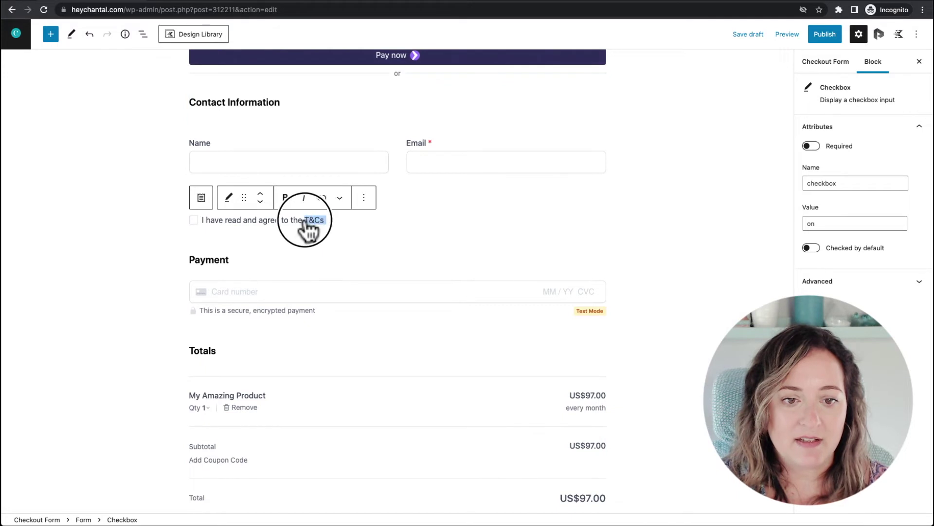
pyautogui.click(322, 198)
pyautogui.write('@')
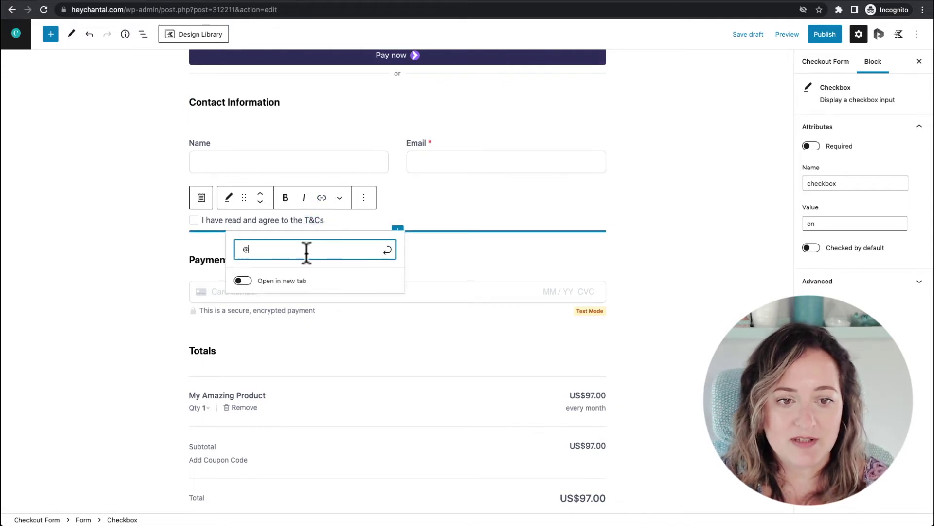
pyautogui.press('BackSpace')
pyautogui.write('#')
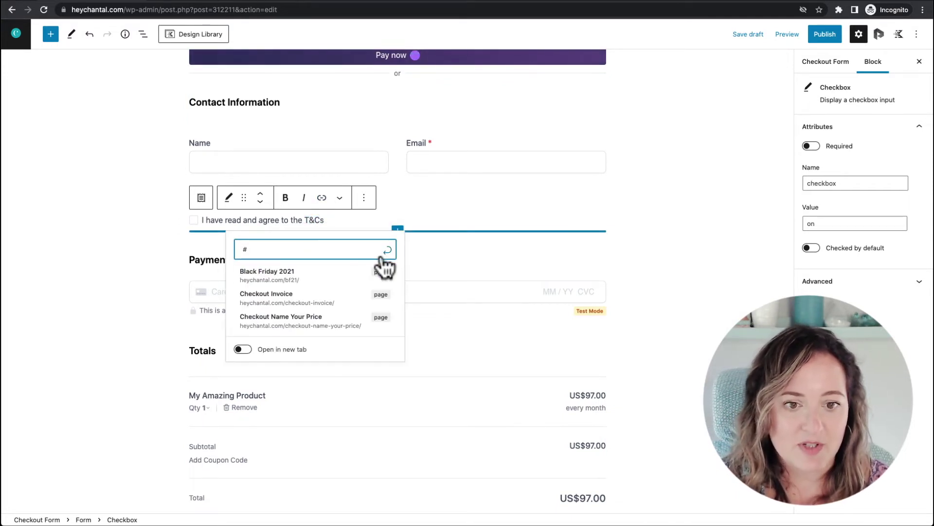
pyautogui.click(386, 249)
pyautogui.moveTo(404, 199)
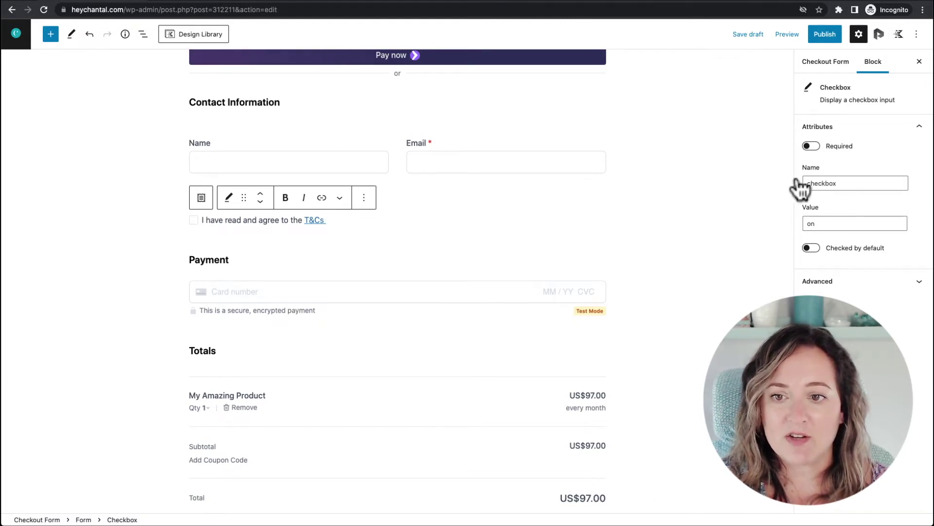
pyautogui.click(812, 146)
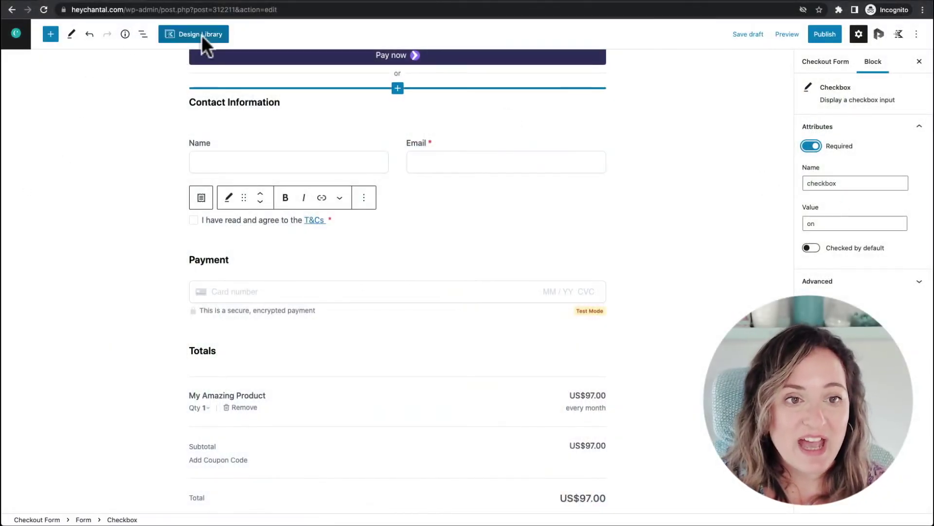
# - Insert a SureCart Switch block directly below the T&Cs checkbox
pyautogui.click(392, 232)
pyautogui.click(397, 231)
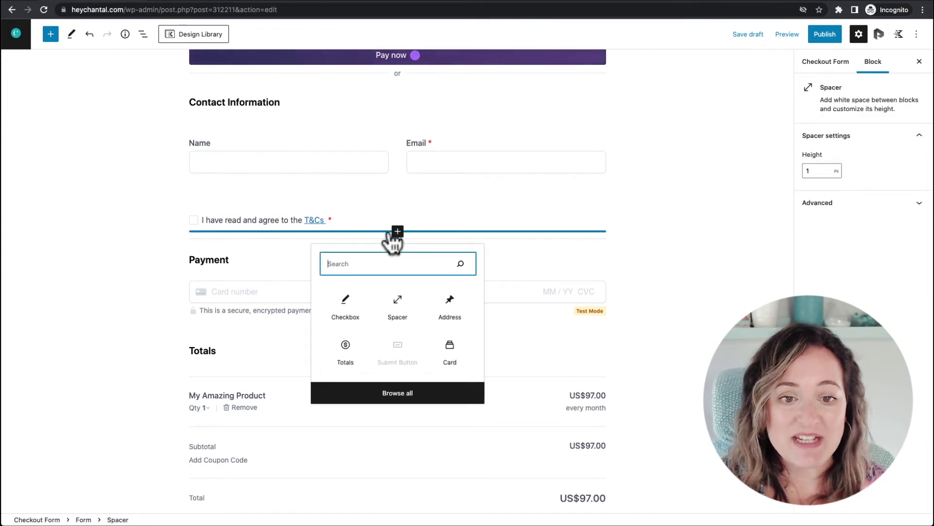
pyautogui.click(407, 389)
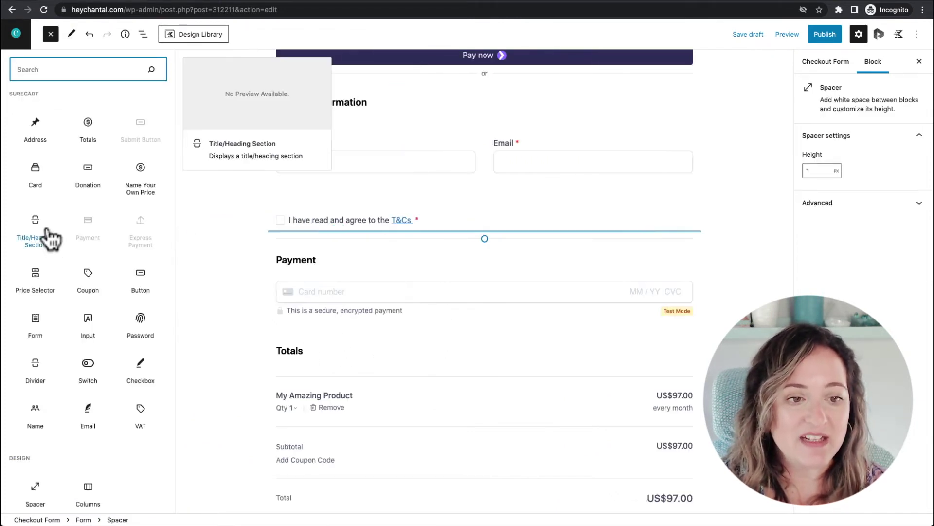
pyautogui.scroll(-1, 90, 346)
pyautogui.click(87, 348)
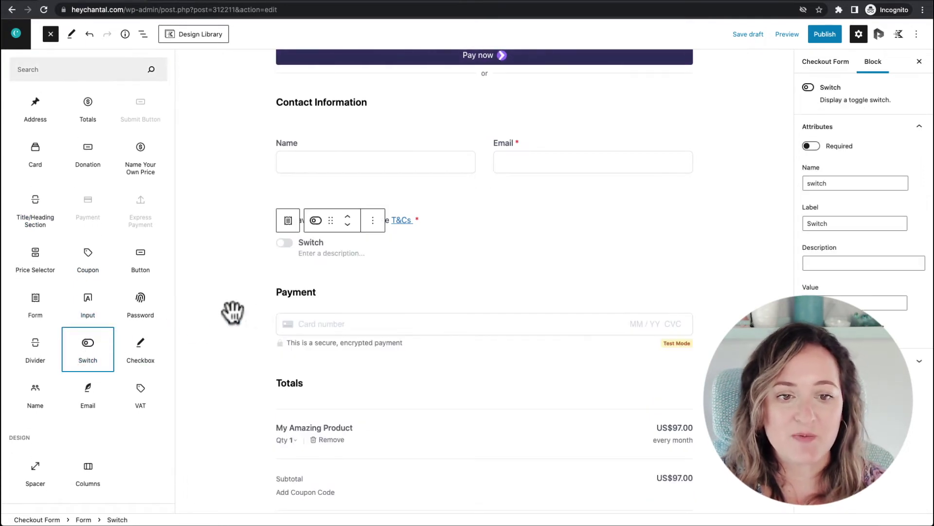
pyautogui.click(321, 252)
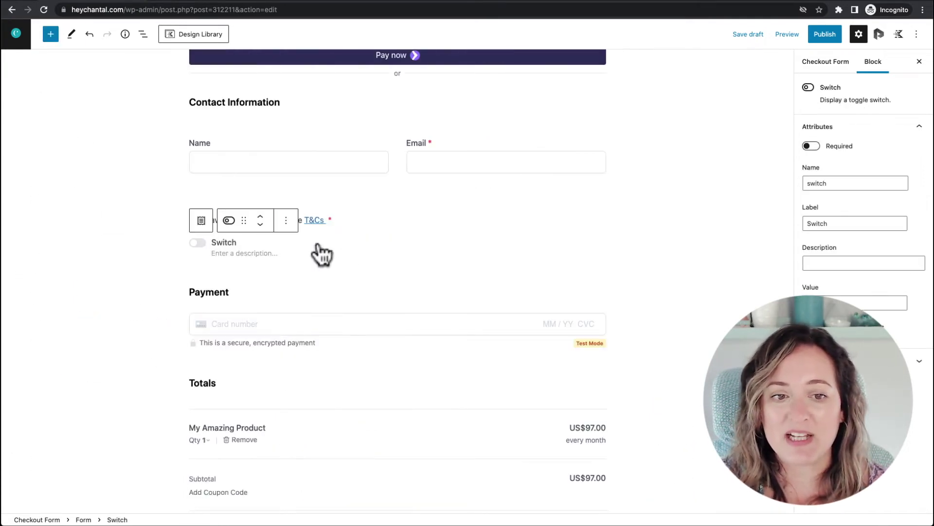
# - Set both the name and the label of the switch to "Terms & Conditions"
pyautogui.doubleClick(844, 183)
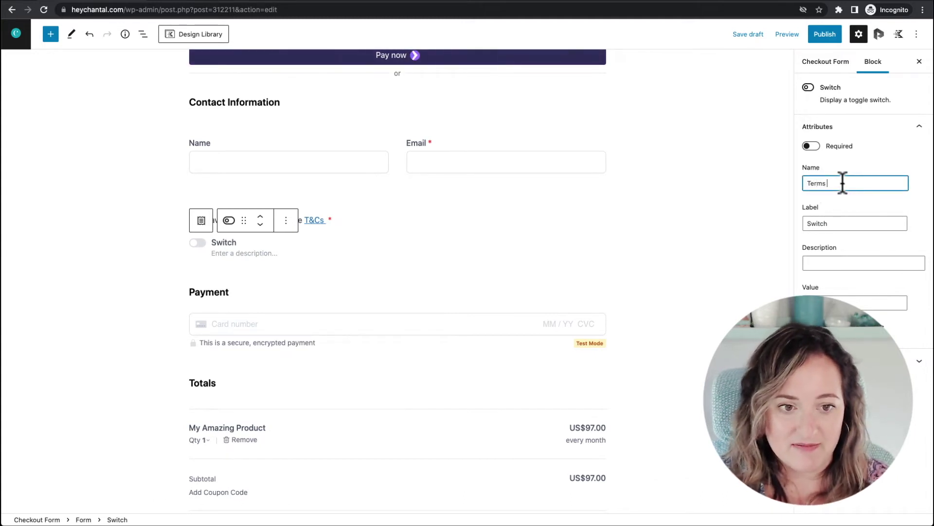
pyautogui.write('Terms & Conditions')
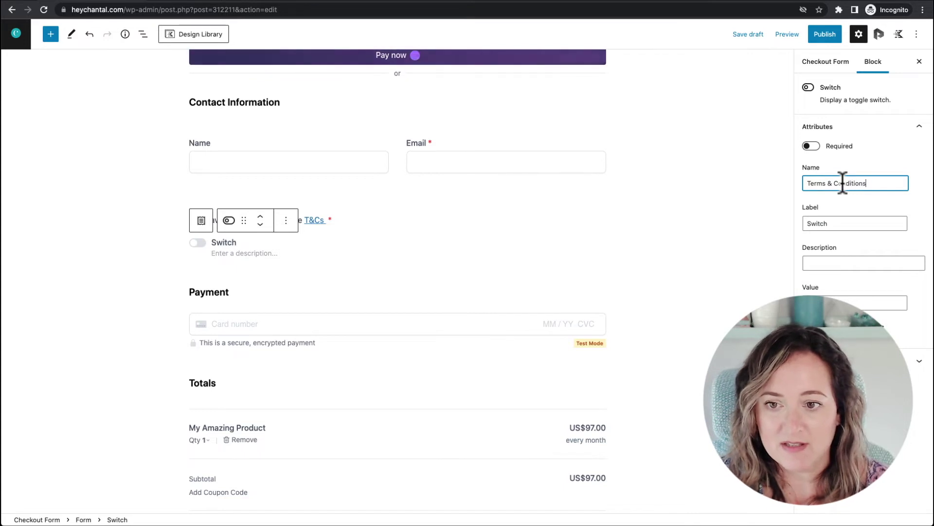
pyautogui.press('super+a')
pyautogui.press('super+c')
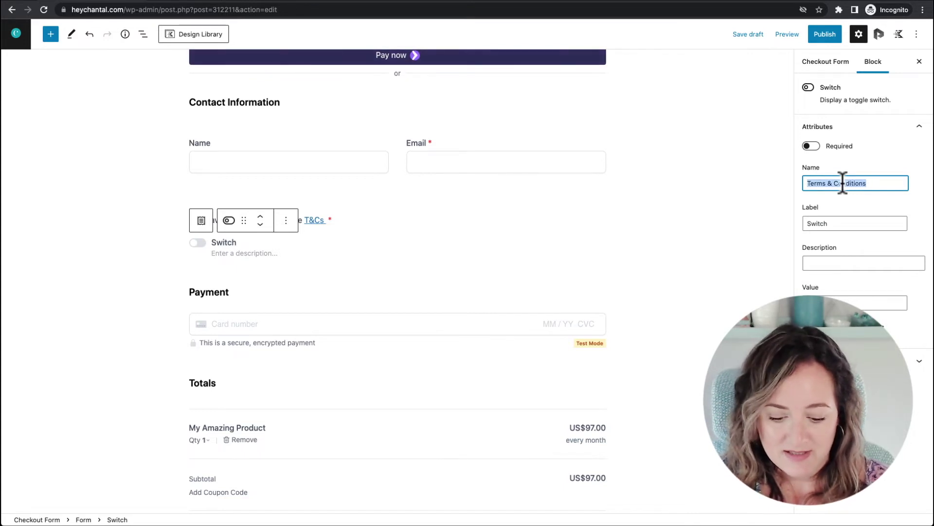
pyautogui.doubleClick(853, 223)
pyautogui.press('super+v')
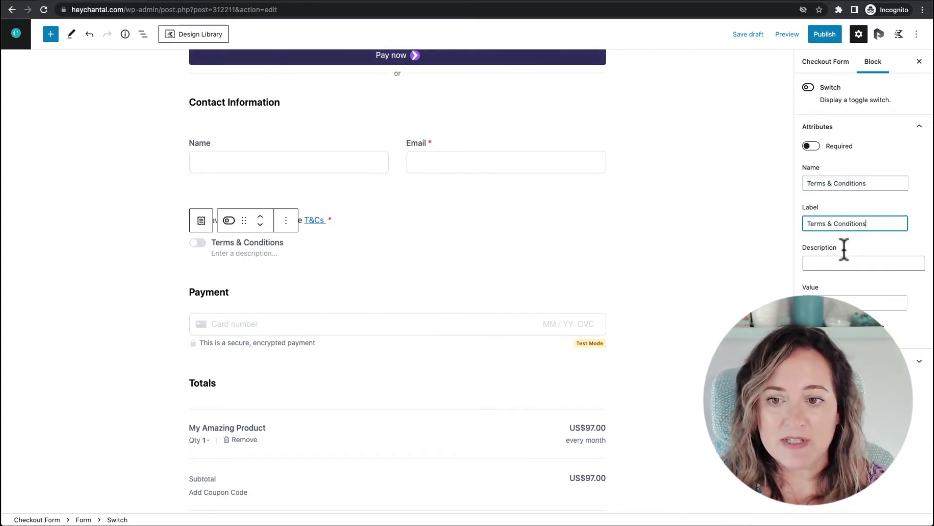
# - Give the switch the description "I have agreed ...", try toggling it on and off, and make it required
pyautogui.click(833, 263)
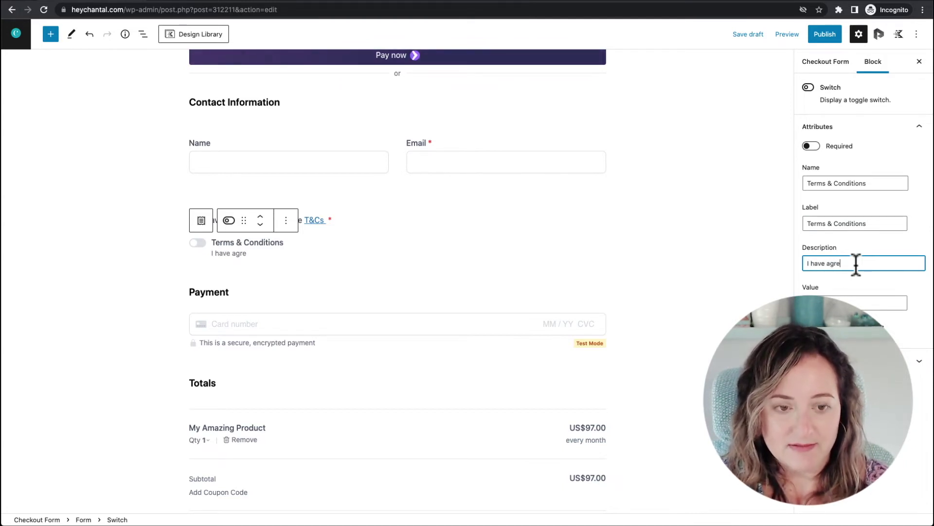
pyautogui.write('ed ..')
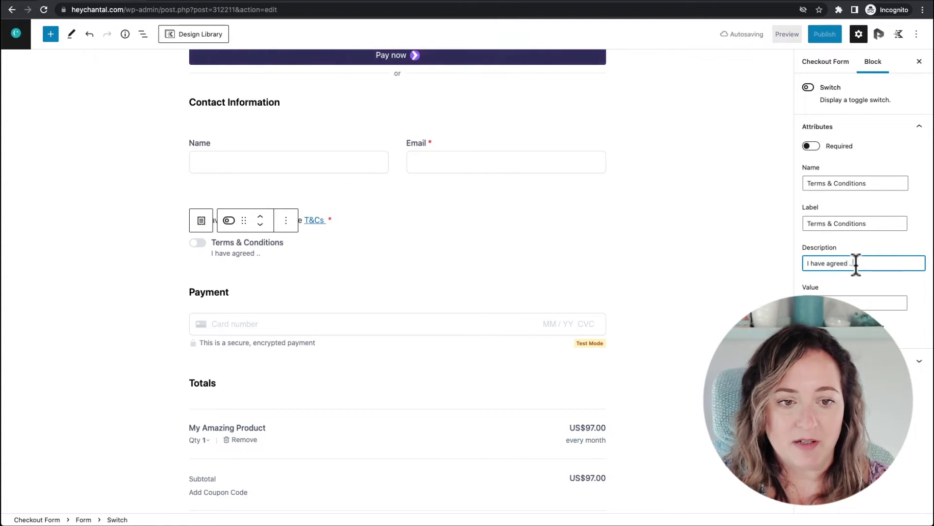
pyautogui.write('.')
pyautogui.click(237, 258)
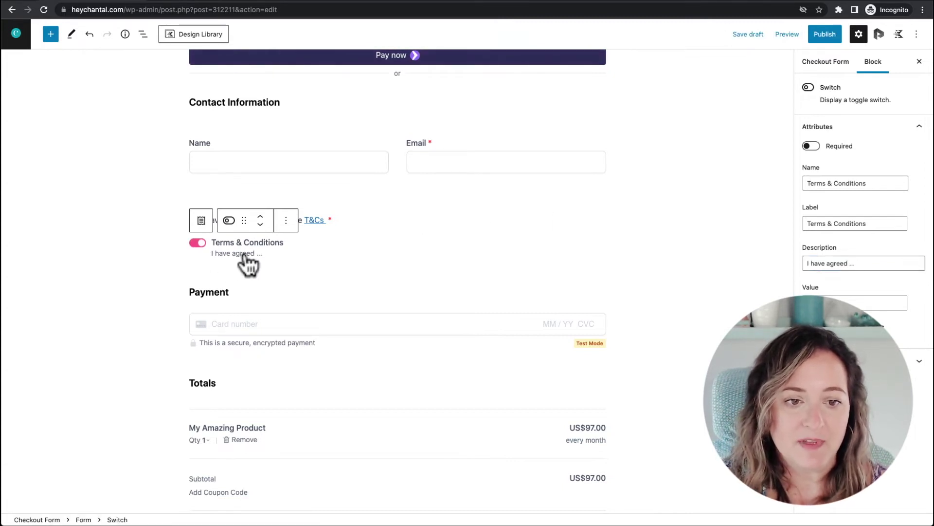
pyautogui.click(246, 262)
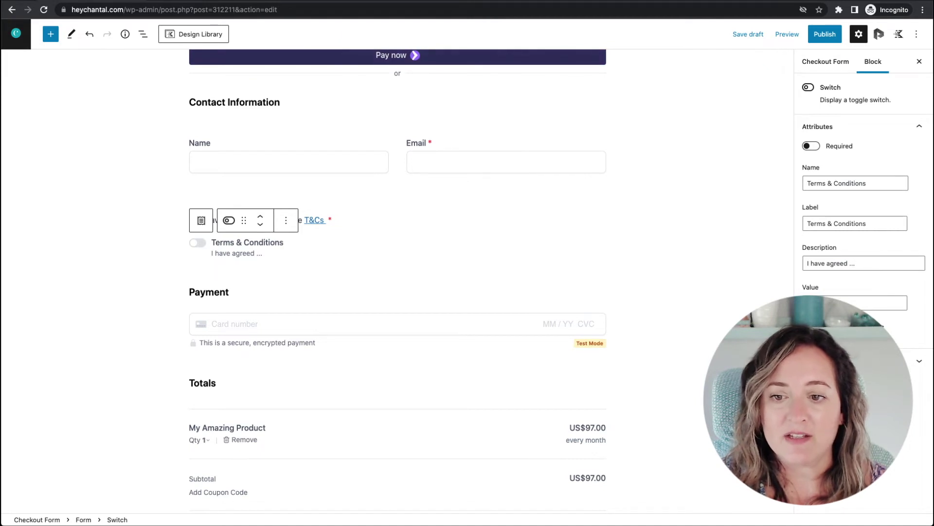
pyautogui.click(815, 144)
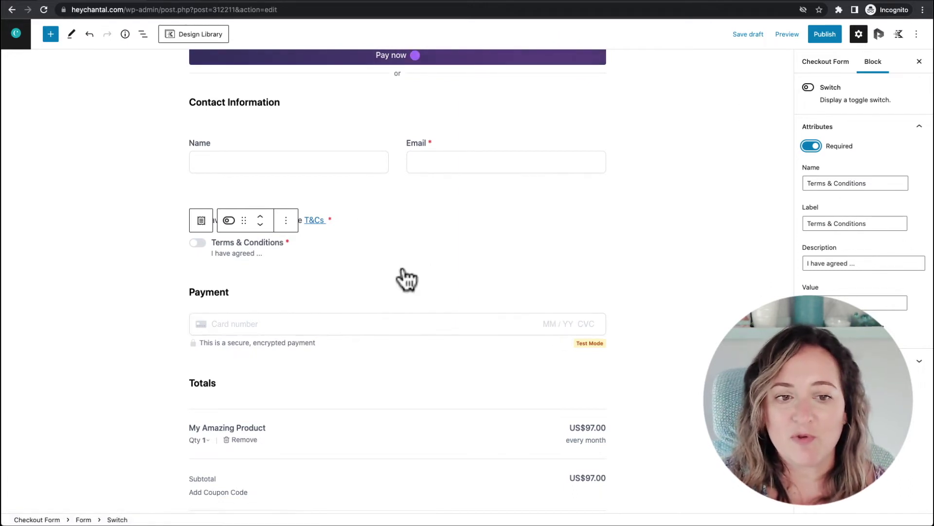
# - Browse the full list of SureCart blocks that can be inserted above the Payment section, and review the form
pyautogui.click(347, 271)
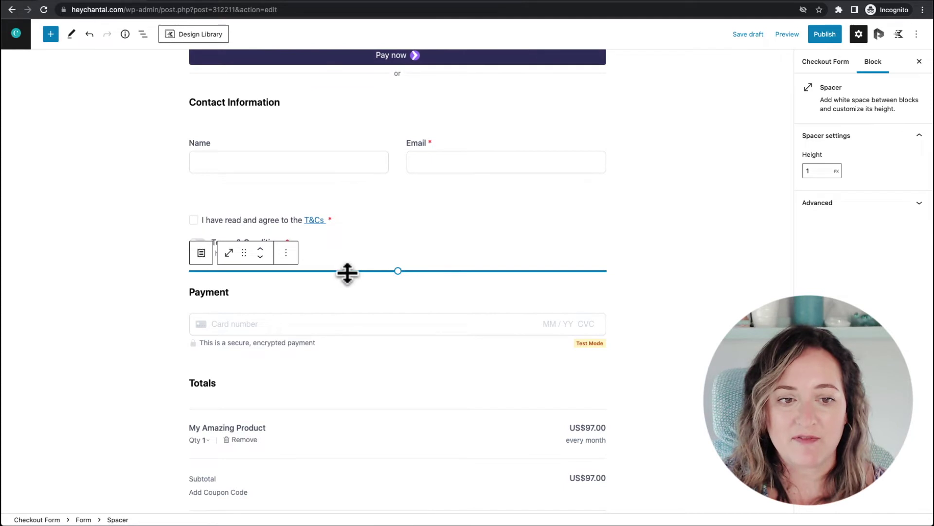
pyautogui.click(398, 278)
pyautogui.click(404, 440)
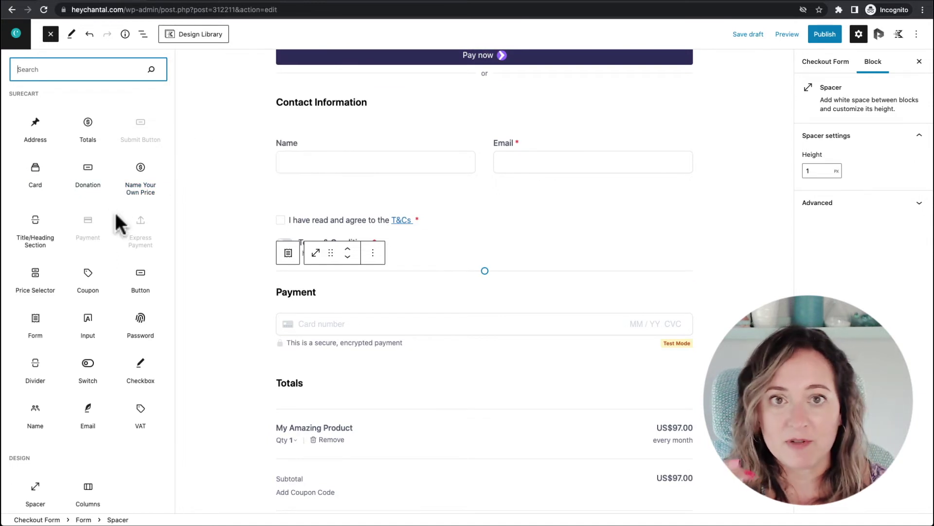
pyautogui.scroll(-2, 116, 214)
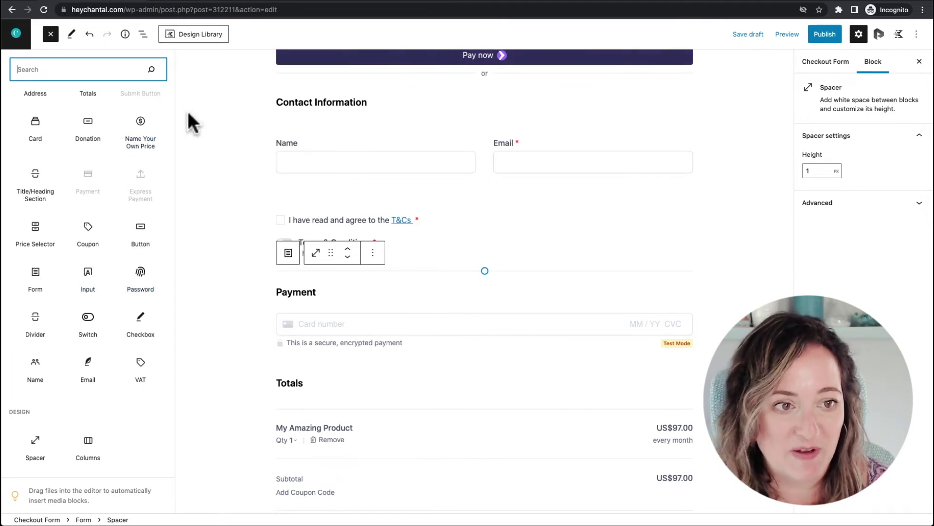
pyautogui.scroll(-6, 610, 253)
pyautogui.scroll(12, 615, 261)
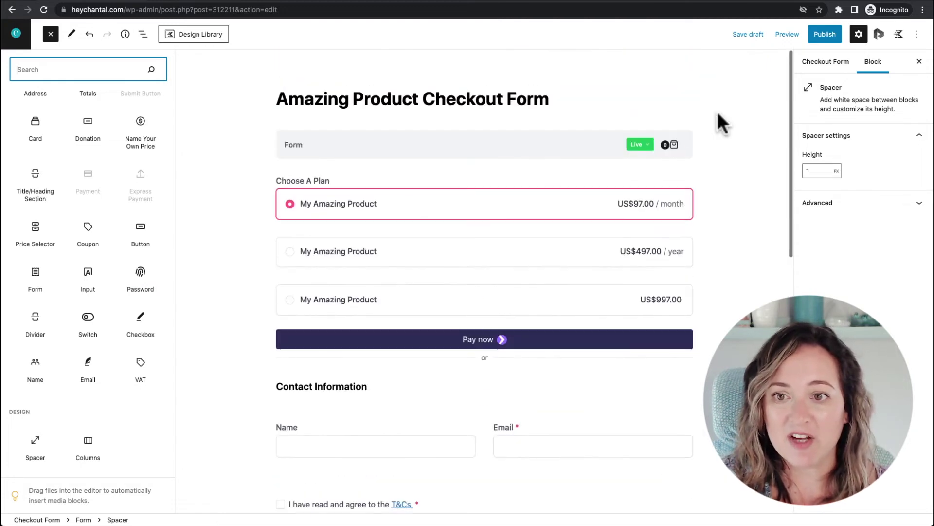
# - Publish the Amazing Product Checkout Form and return to the list of checkout forms
pyautogui.click(831, 37)
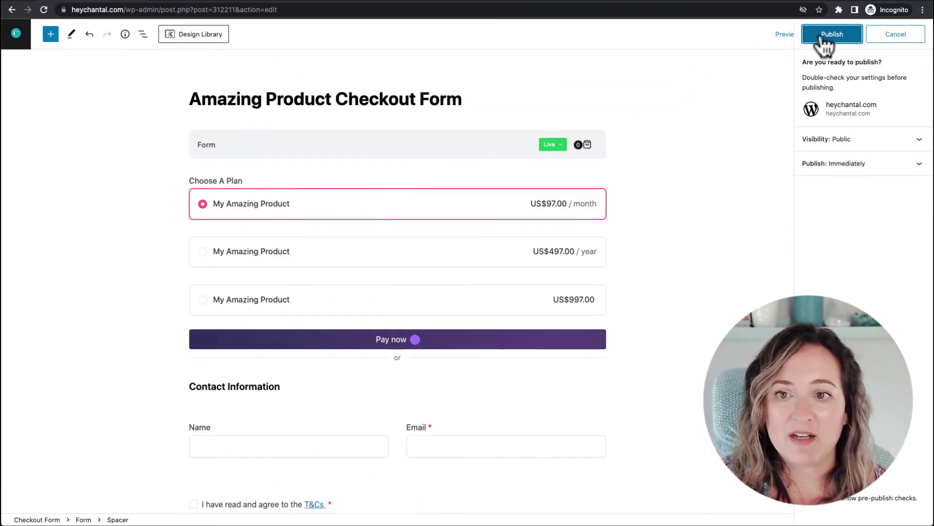
pyautogui.click(830, 39)
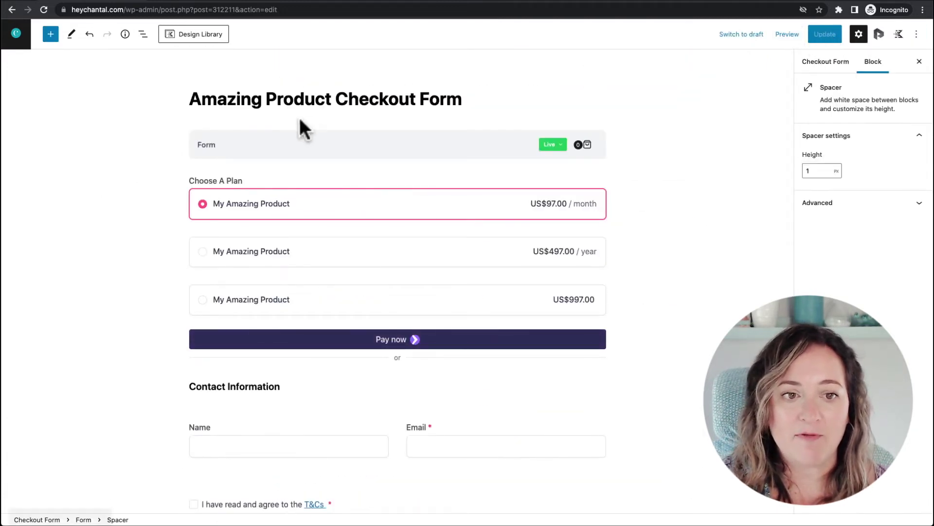
pyautogui.click(16, 34)
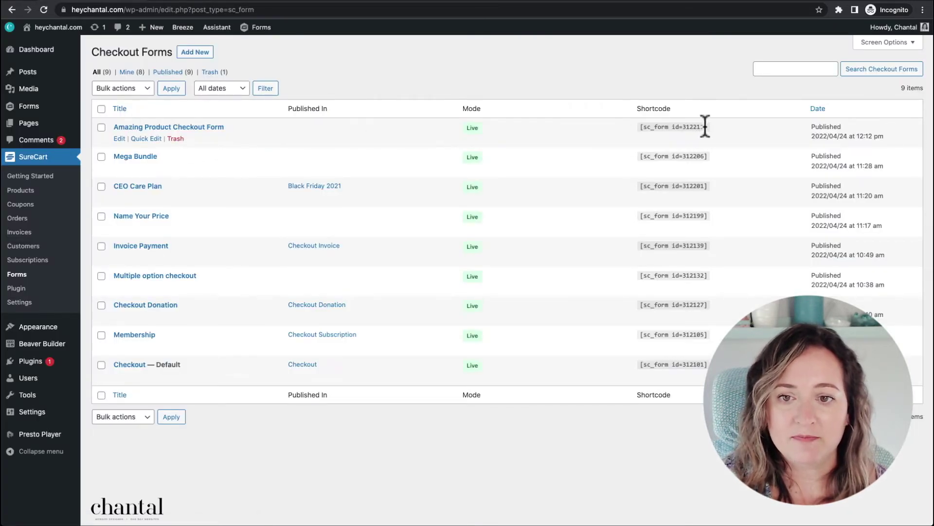
# - Copy the shortcode of the Amazing Product Checkout Form and open the Black Friday 2021 page in Beaver Builder
pyautogui.moveTo(665, 128); pyautogui.dragTo(642, 127)
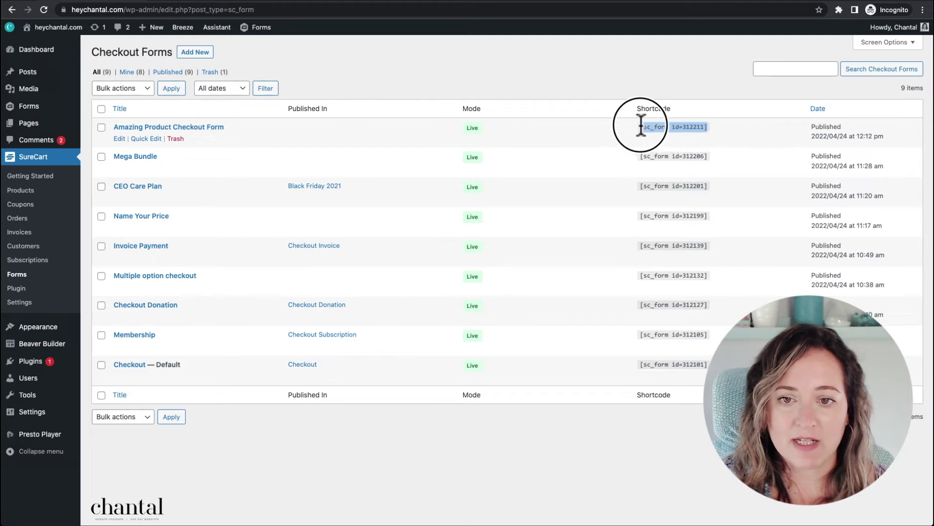
pyautogui.click(506, 2)
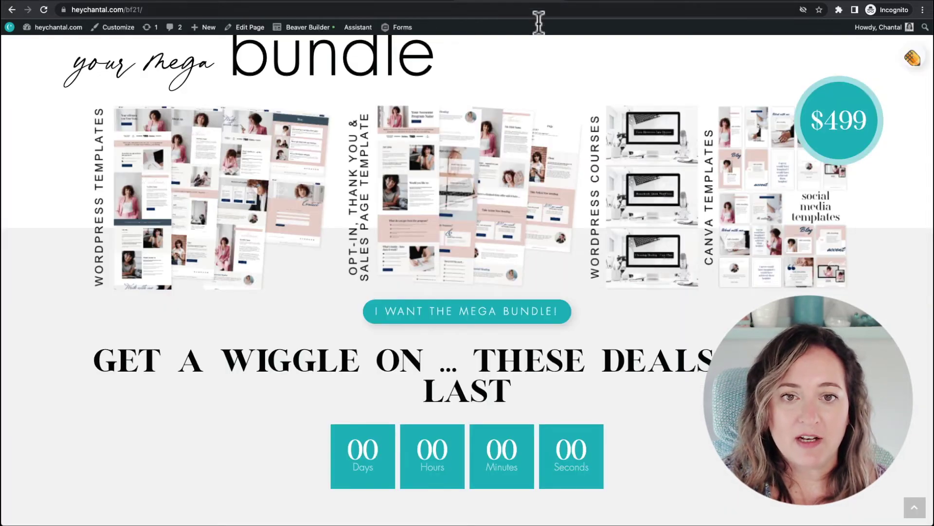
pyautogui.moveTo(299, 34)
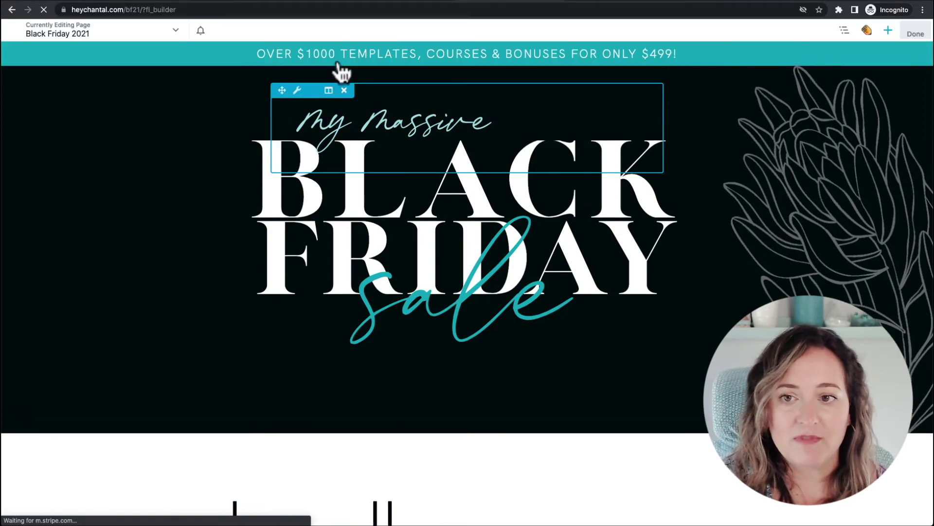
# - Add an HTML module containing [sc_form id=312211] below the last photo row of the page and save it
pyautogui.scroll(-10, 455, 237)
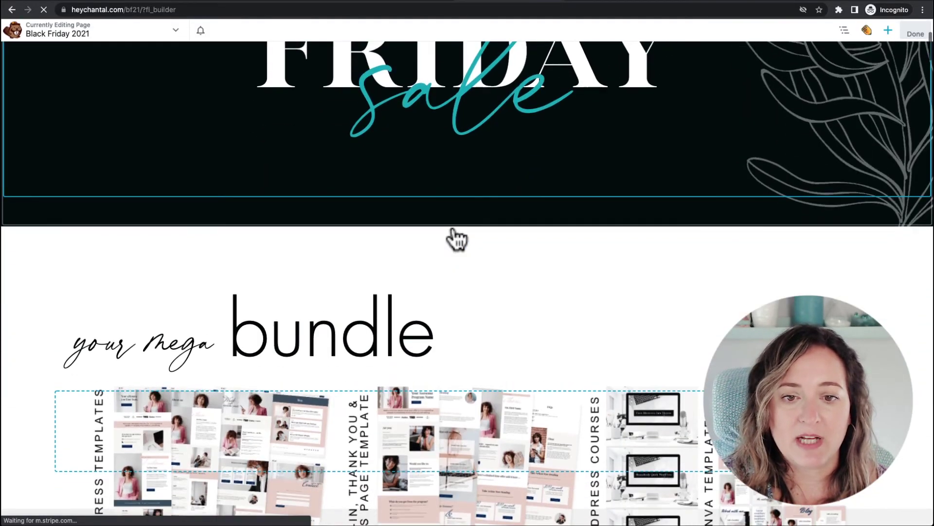
pyautogui.scroll(-7, 453, 233)
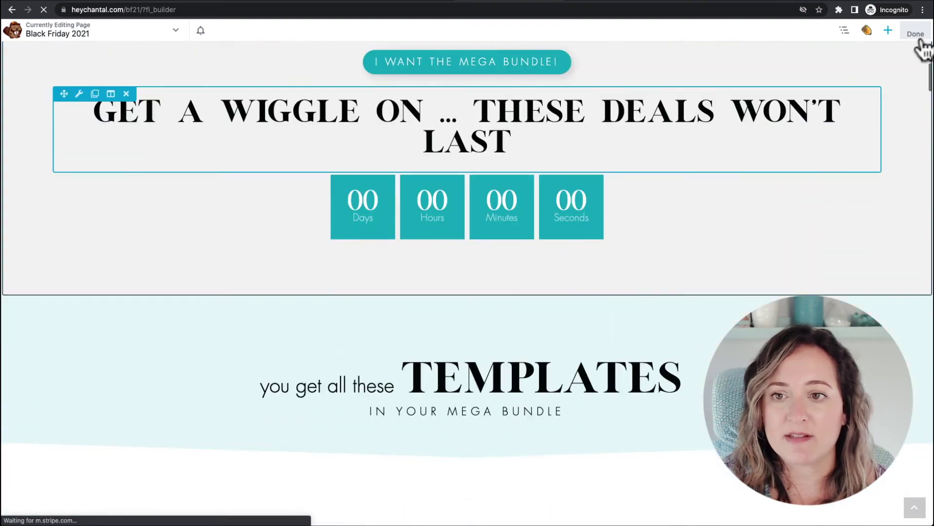
pyautogui.scroll(-15, 667, 153)
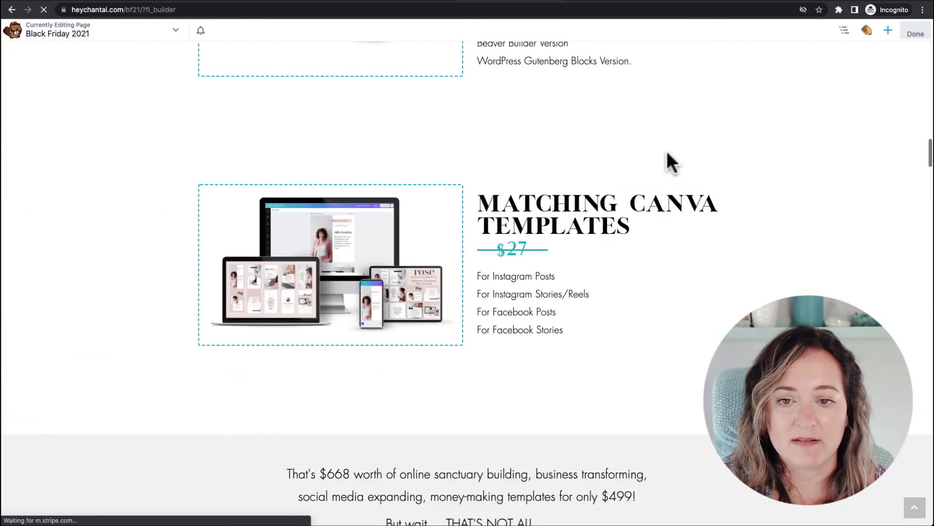
pyautogui.scroll(-10, 667, 150)
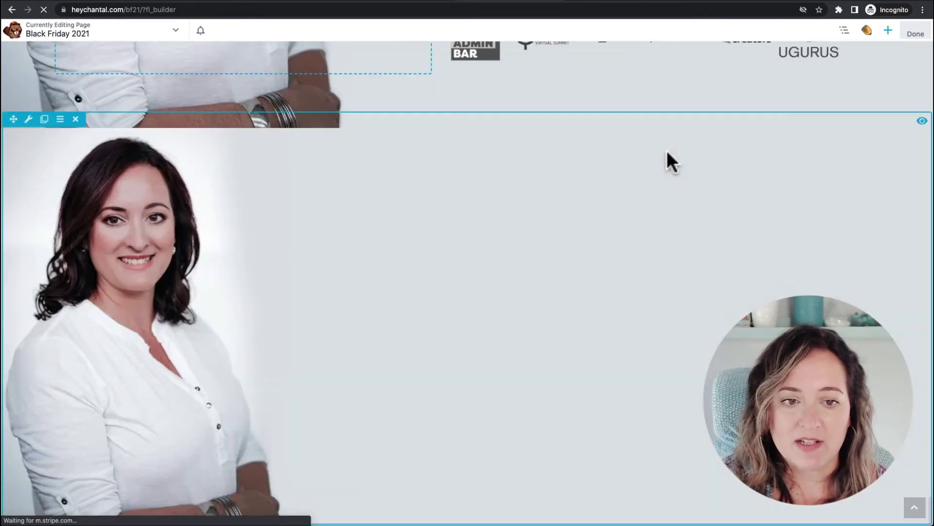
pyautogui.click(888, 30)
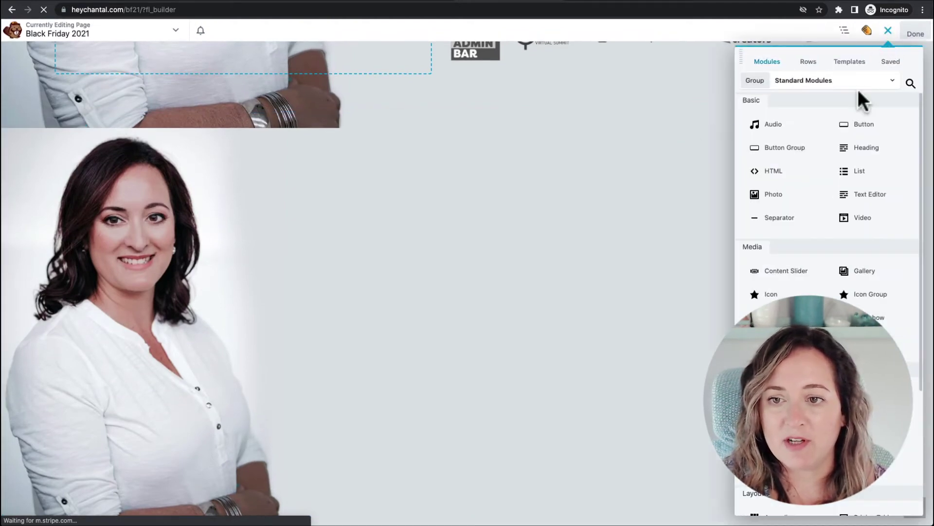
pyautogui.moveTo(787, 171); pyautogui.dragTo(533, 504)
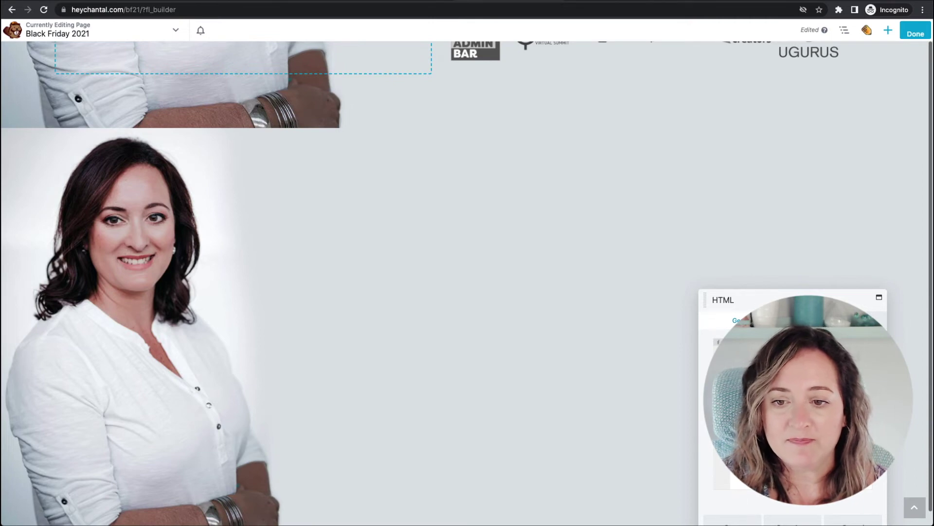
pyautogui.click(736, 522)
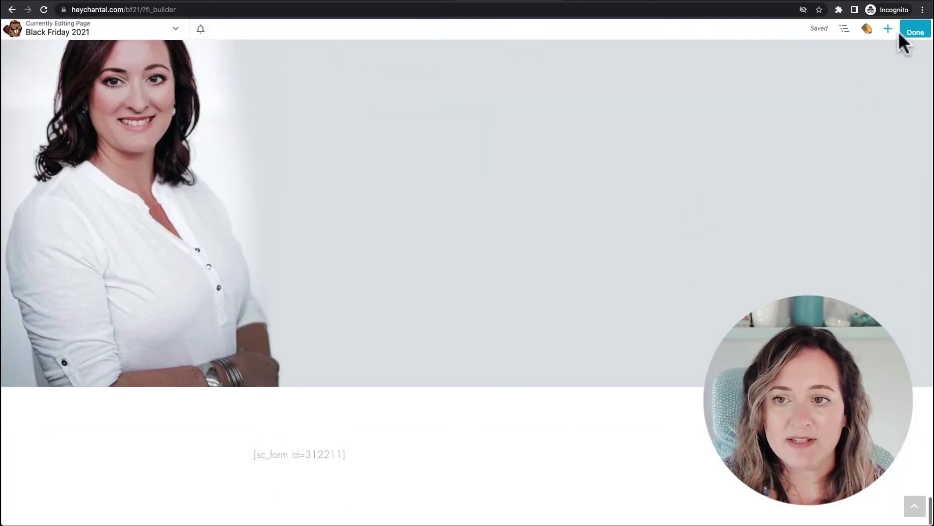
# - Publish the page, check the rendered checkout form, and leave the page builder
pyautogui.click(917, 35)
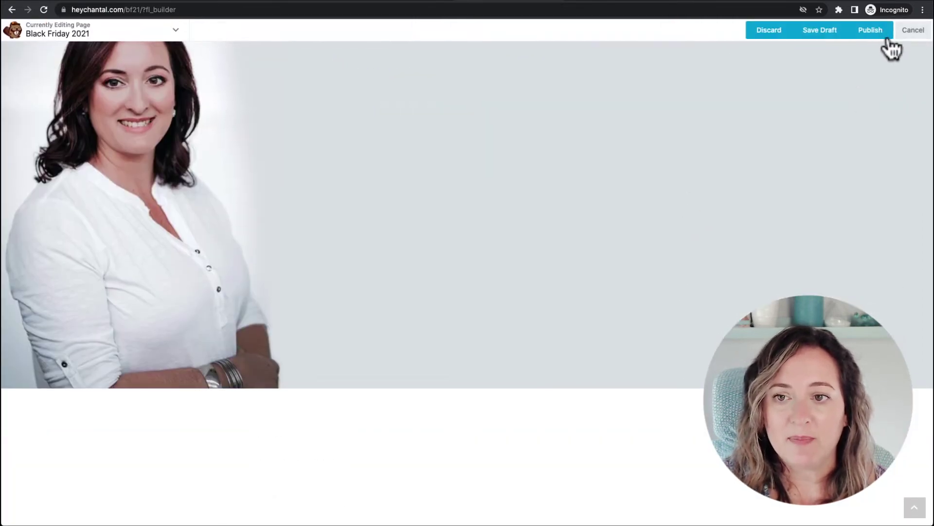
pyautogui.click(887, 41)
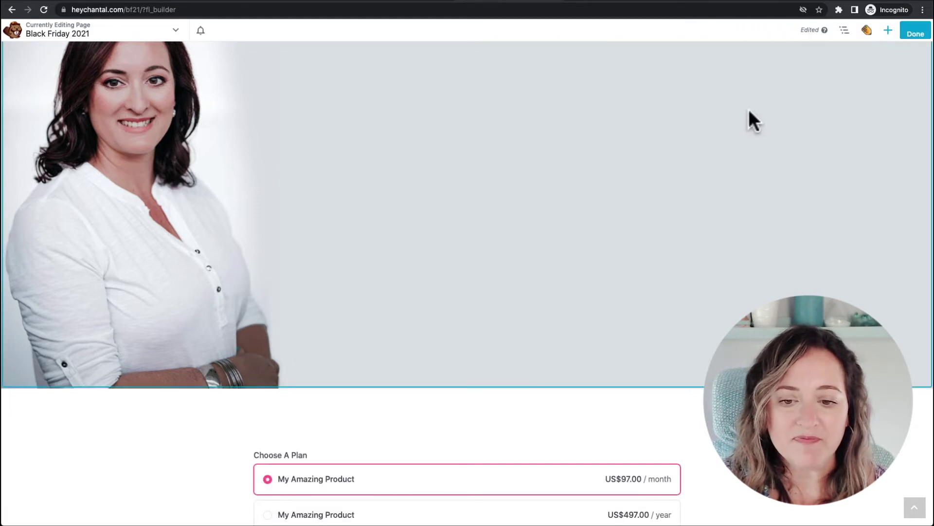
pyautogui.scroll(-10, 749, 109)
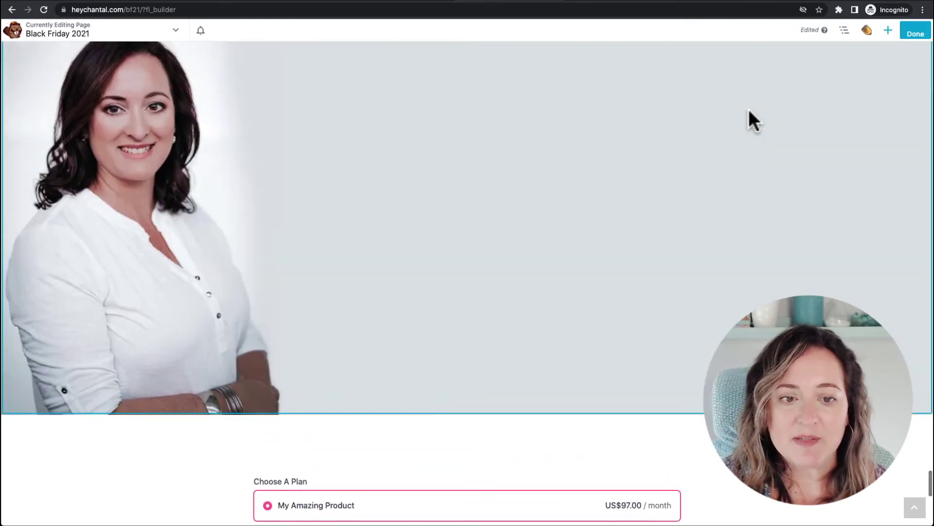
pyautogui.scroll(-4, 748, 109)
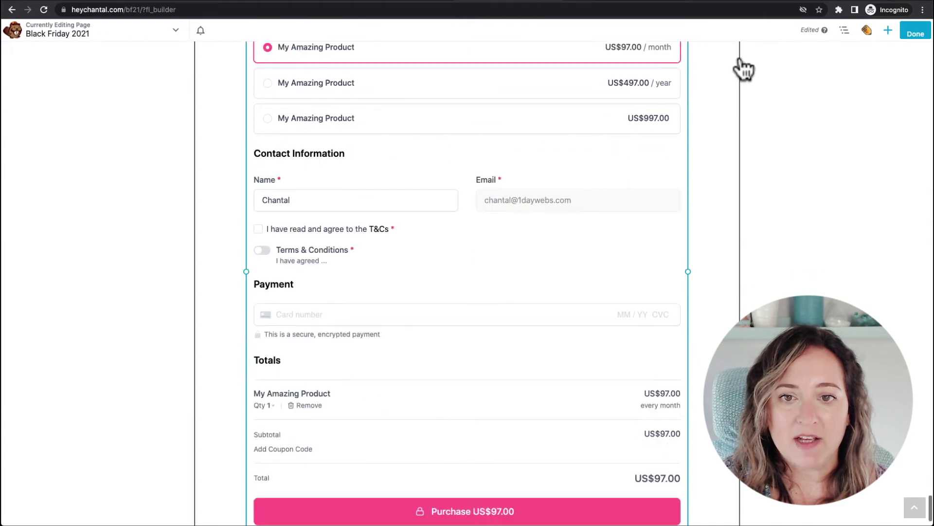
pyautogui.click(899, 33)
pyautogui.click(878, 35)
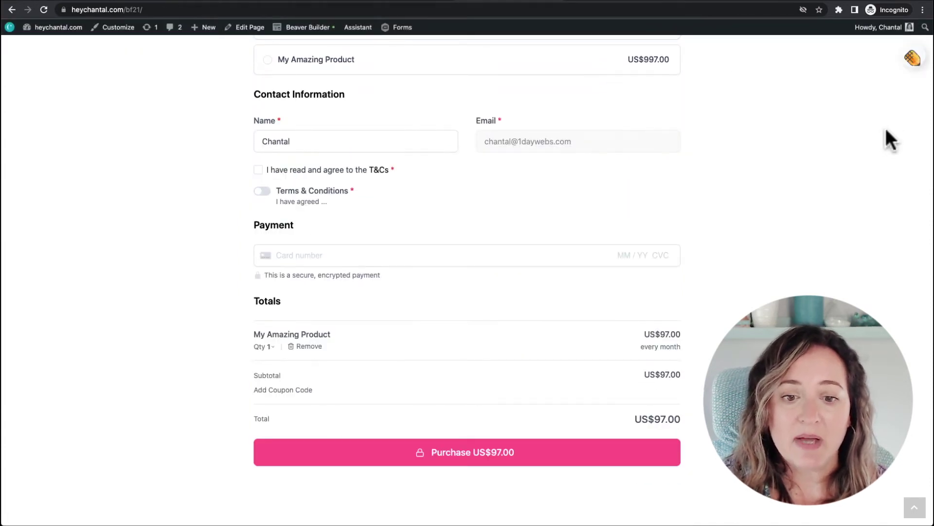
# - Select the US$497.00 yearly plan in the embedded checkout form and check its totals
pyautogui.scroll(4, 887, 130)
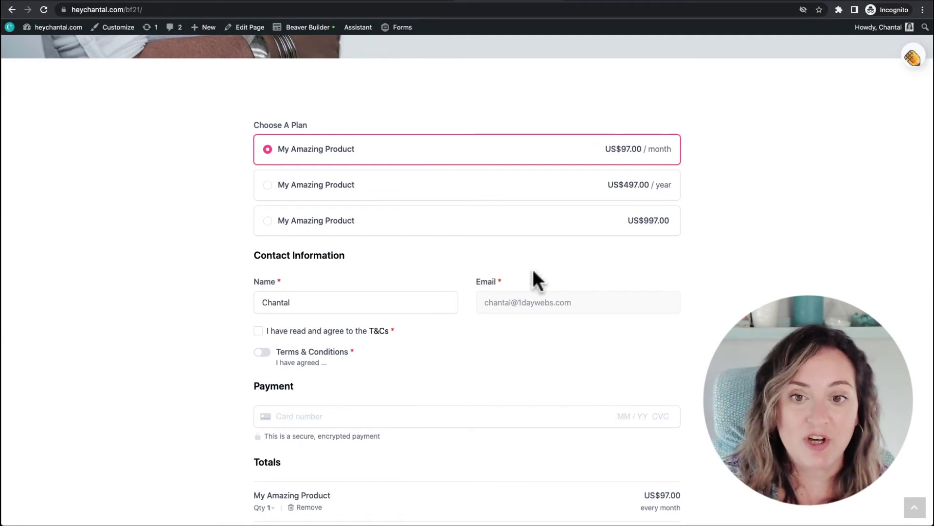
pyautogui.click(328, 193)
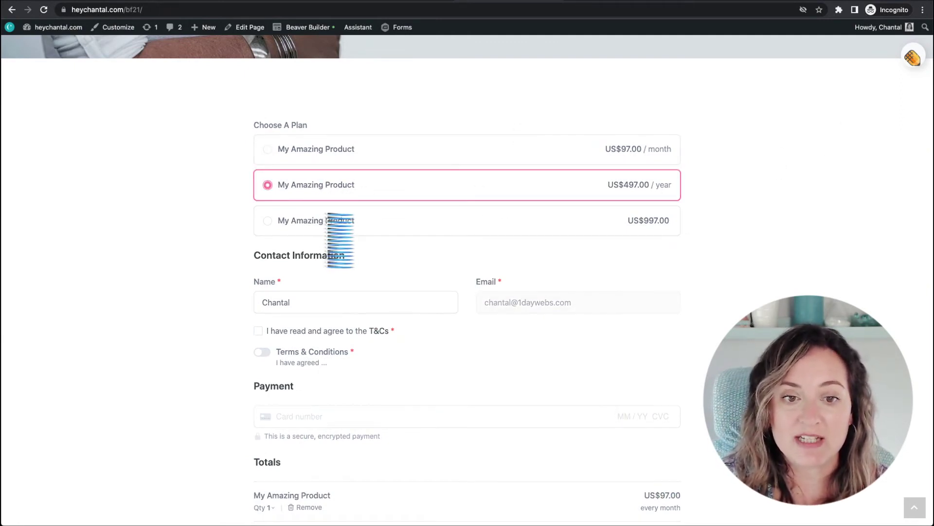
pyautogui.scroll(-5, 328, 227)
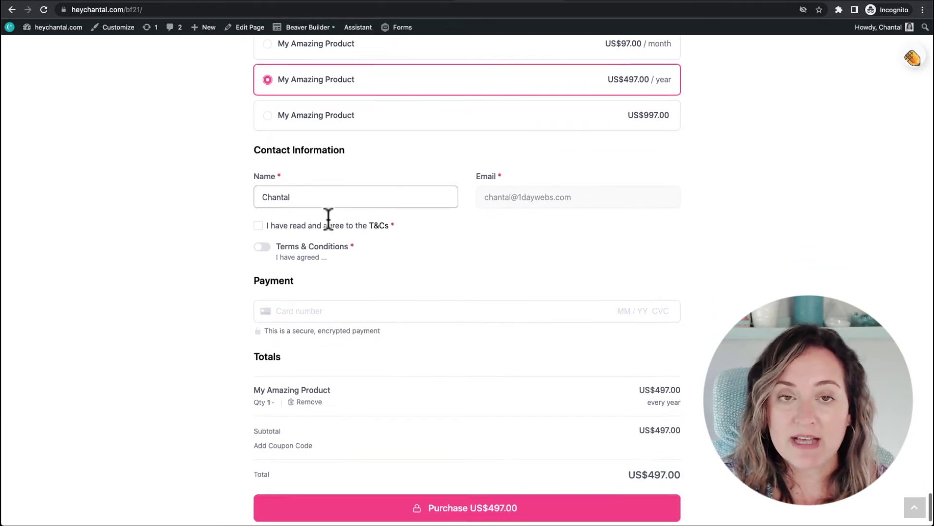
pyautogui.scroll(3, 327, 217)
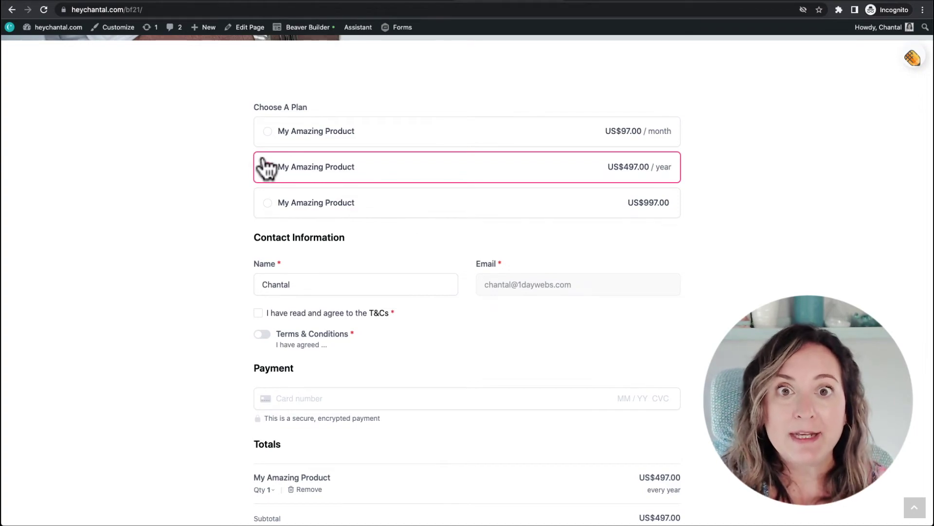
# - Reveal the checkout form of the CEO Care Plan offer and examine how it is embedded on the sales page
pyautogui.scroll(4, 266, 163)
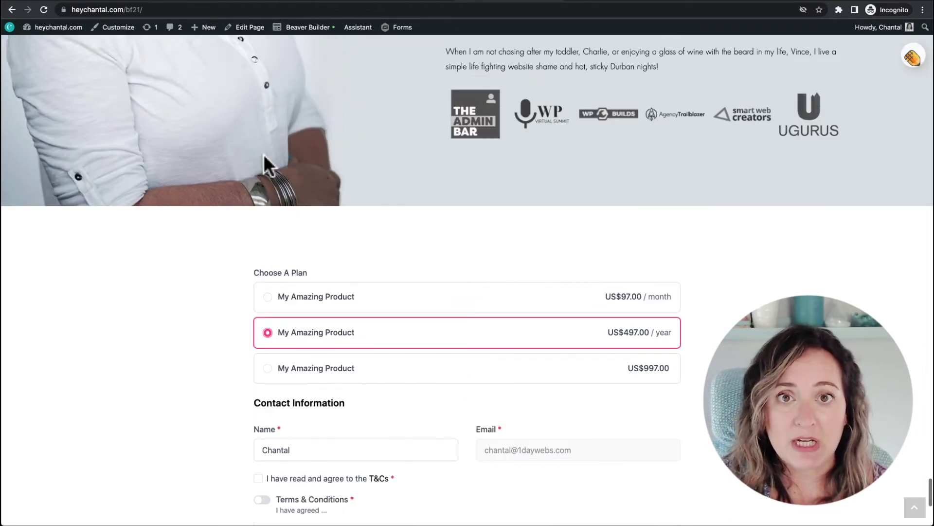
pyautogui.scroll(8, 264, 154)
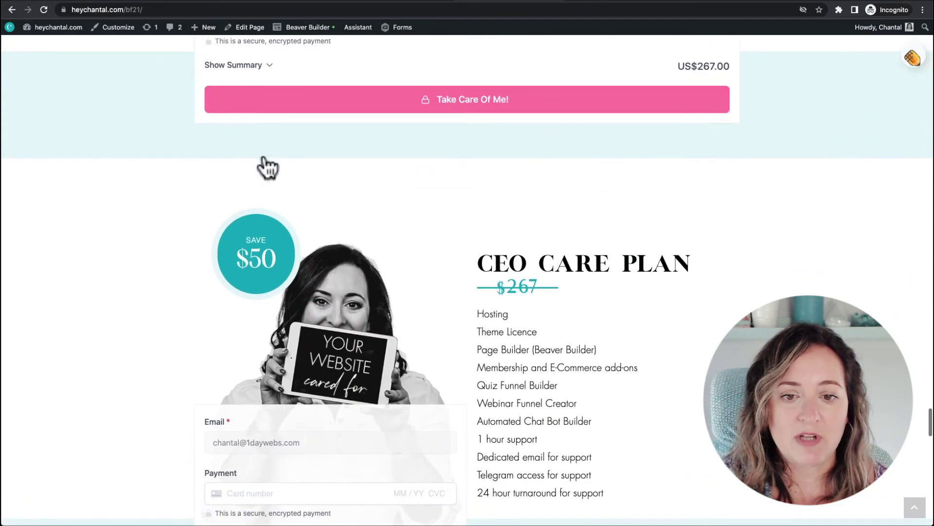
pyautogui.scroll(-10, 263, 153)
pyautogui.scroll(8, 264, 156)
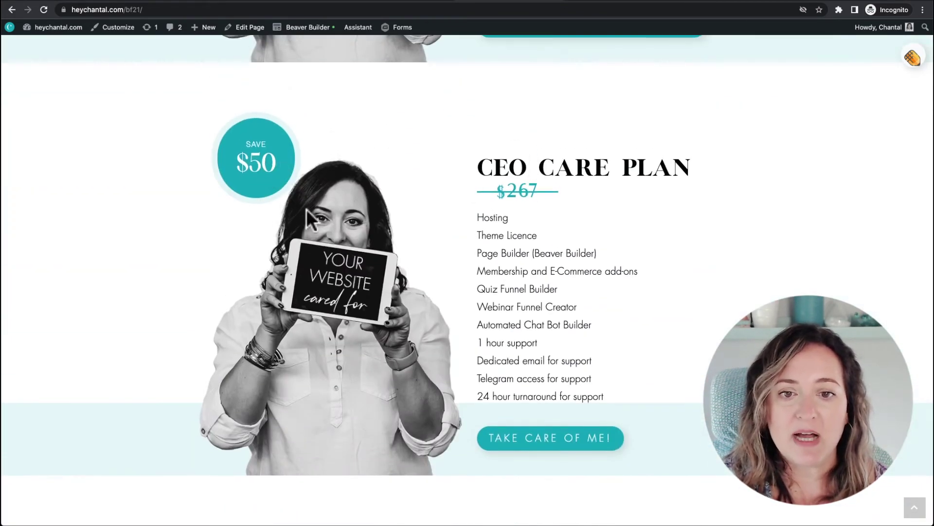
pyautogui.click(557, 440)
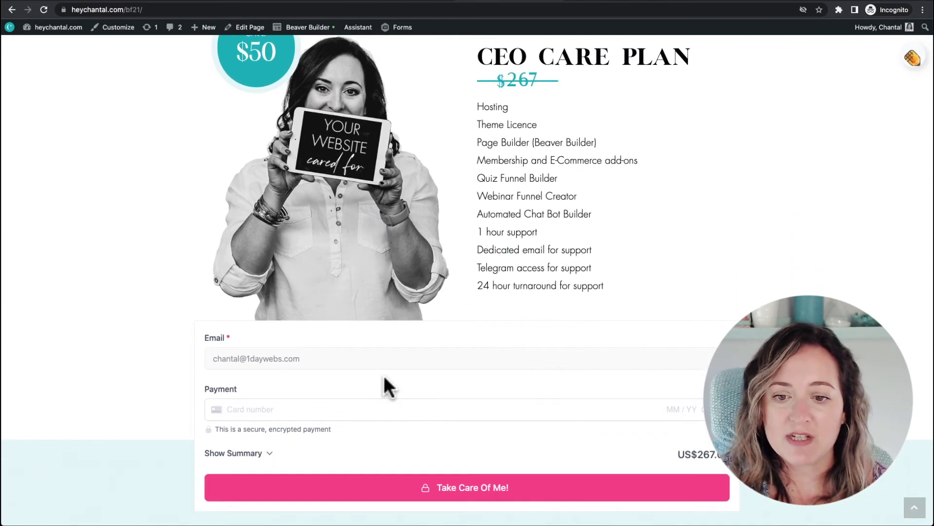
pyautogui.scroll(-10, 384, 376)
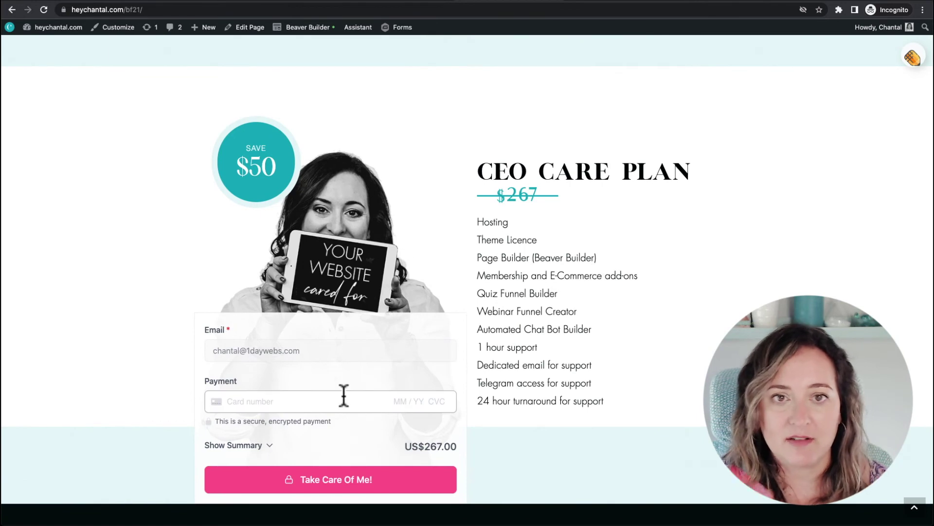
pyautogui.scroll(-1, 273, 297)
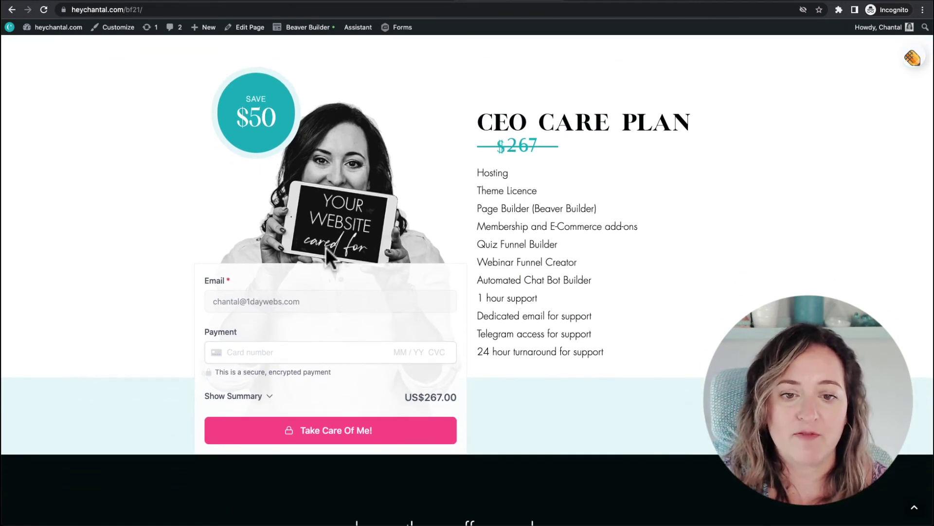